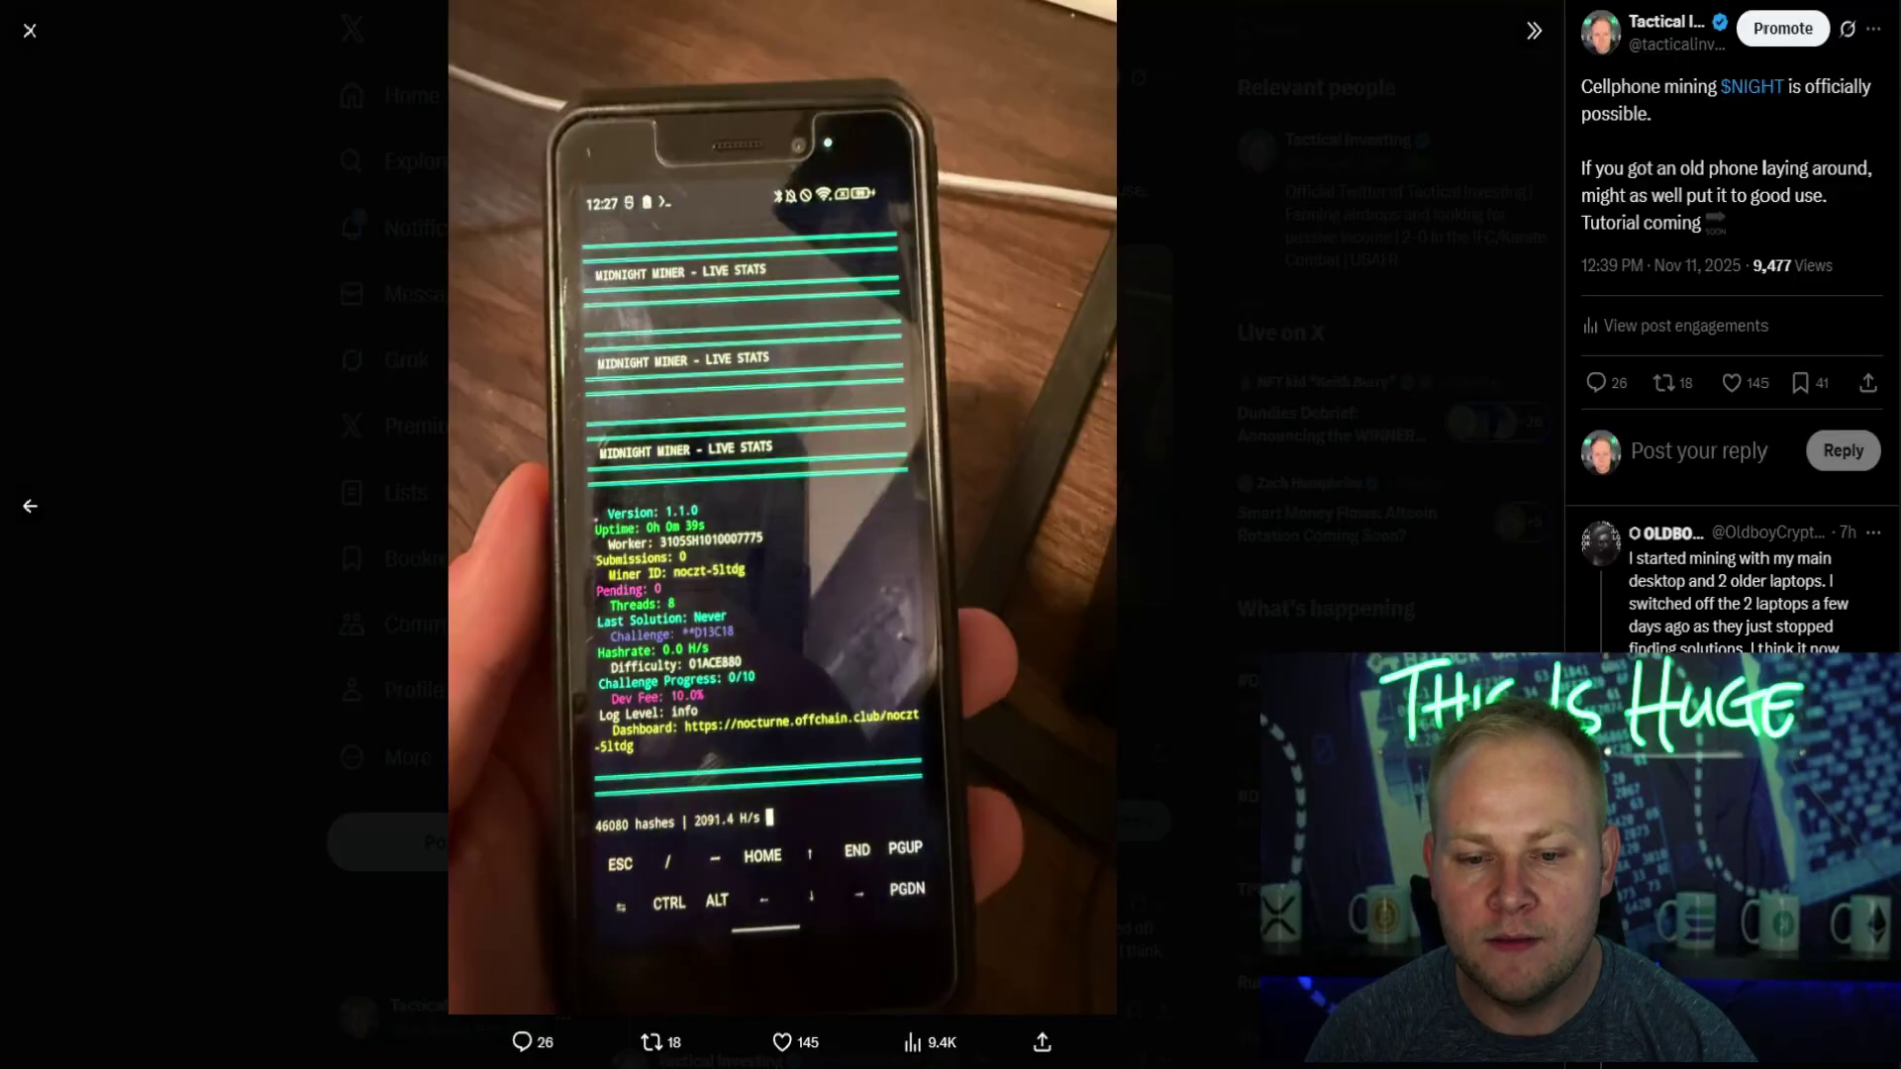
# - Go through the browser pages on phone mining: the post's photos, Nocturne's How to Mine guide and the Cellhasher store
pyautogui.click(30, 506)
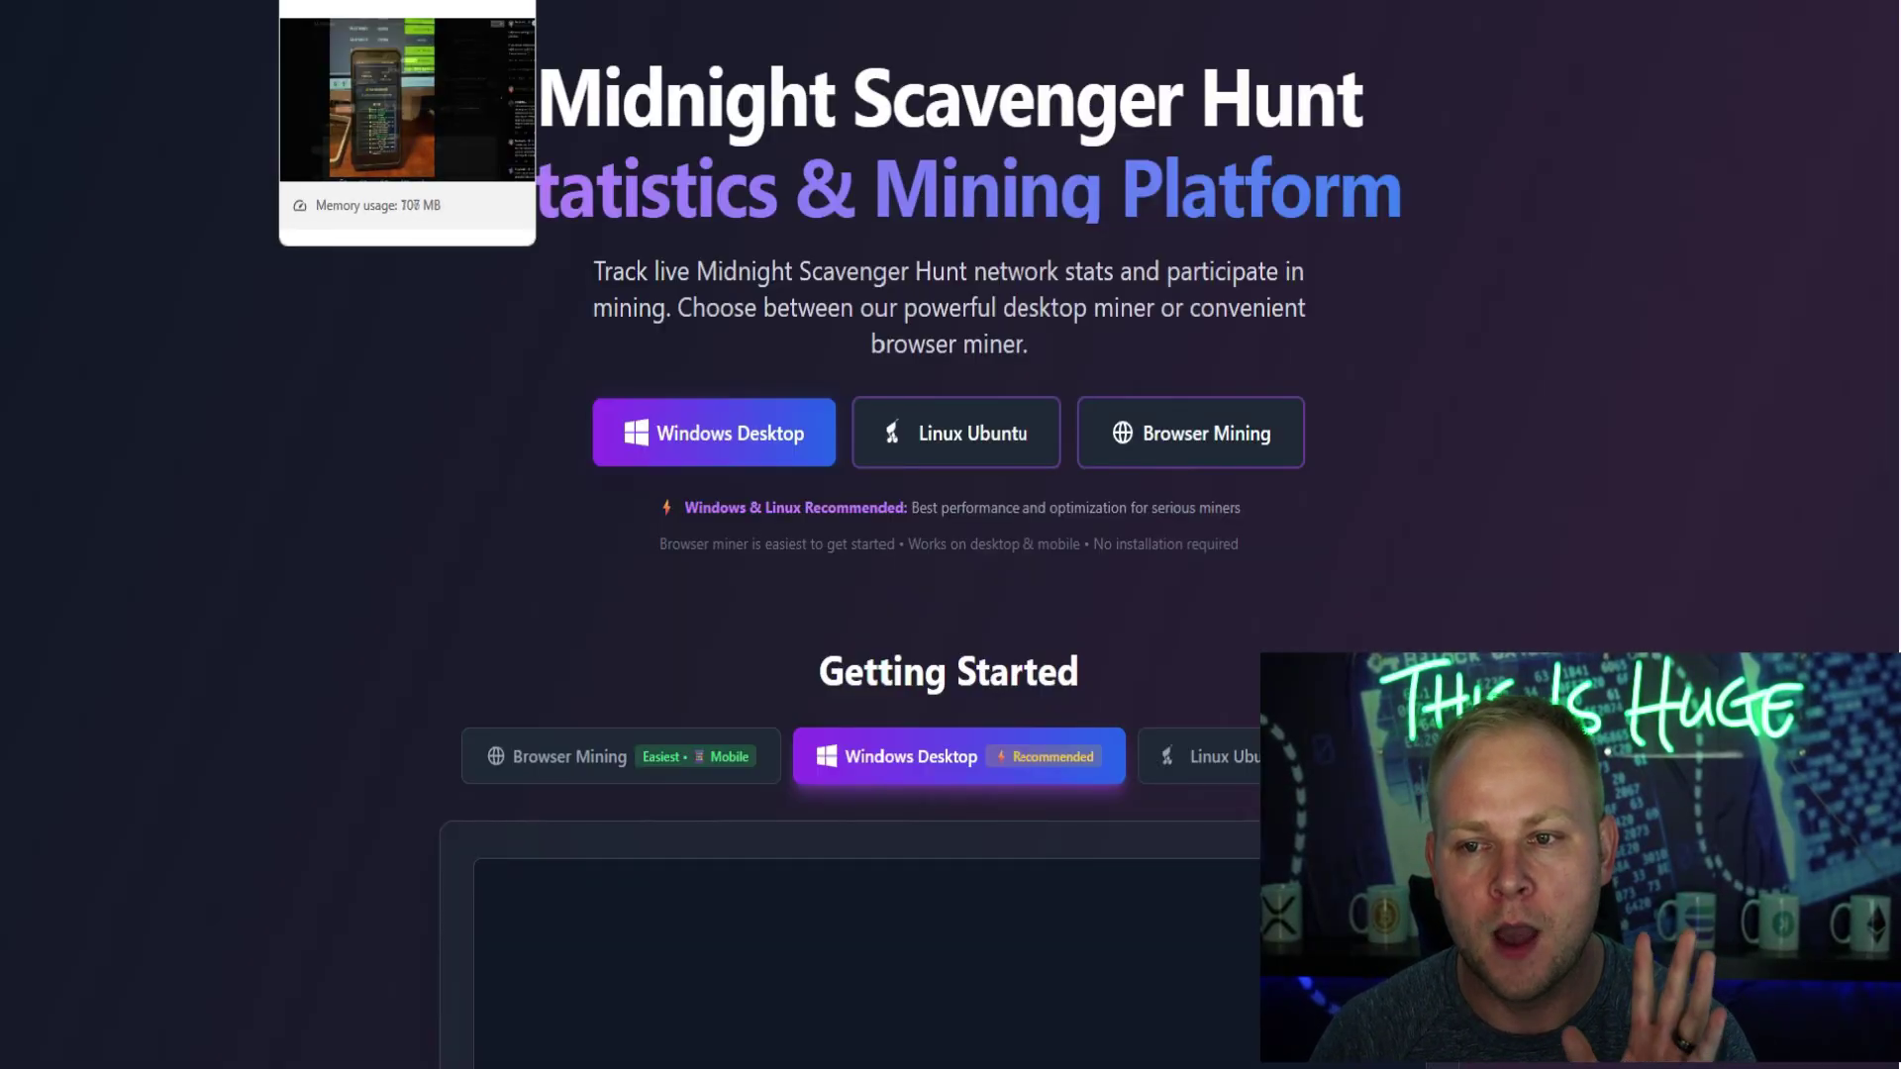
pyautogui.click(495, 2)
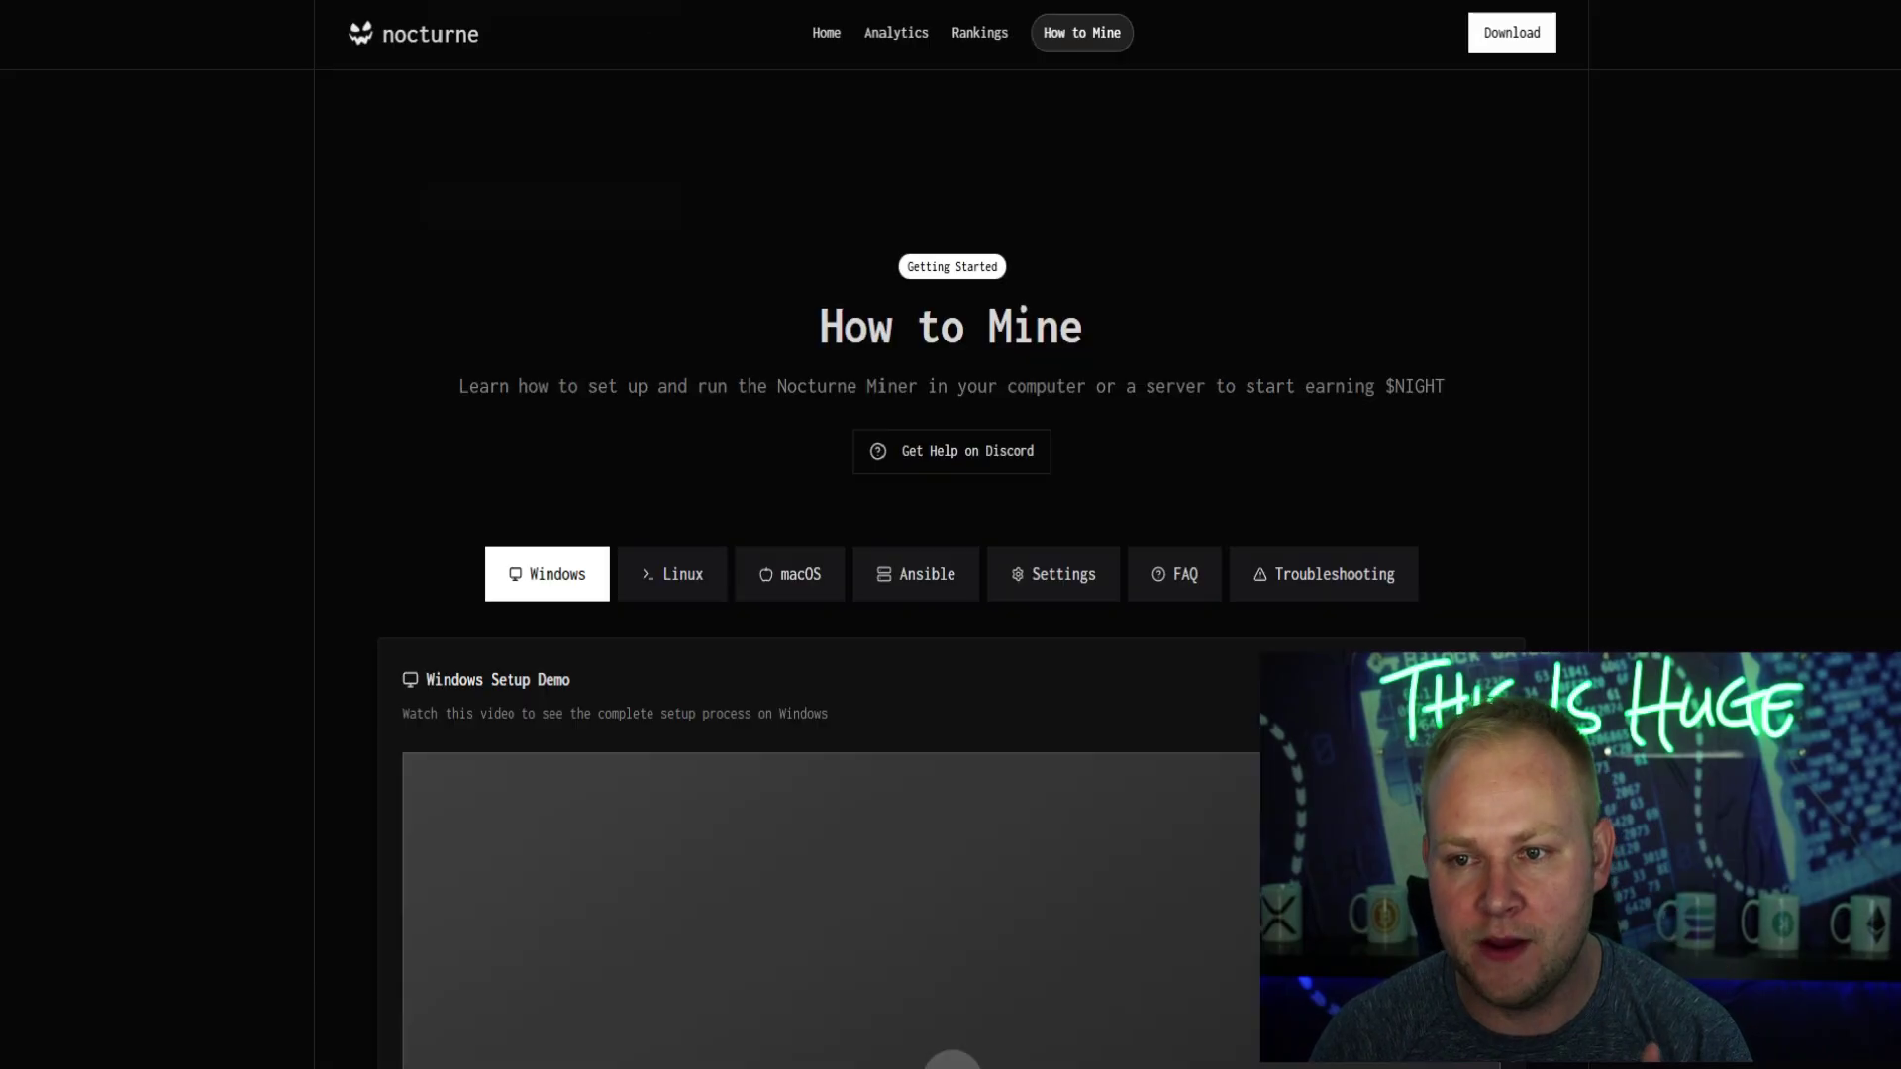
pyautogui.click(713, 2)
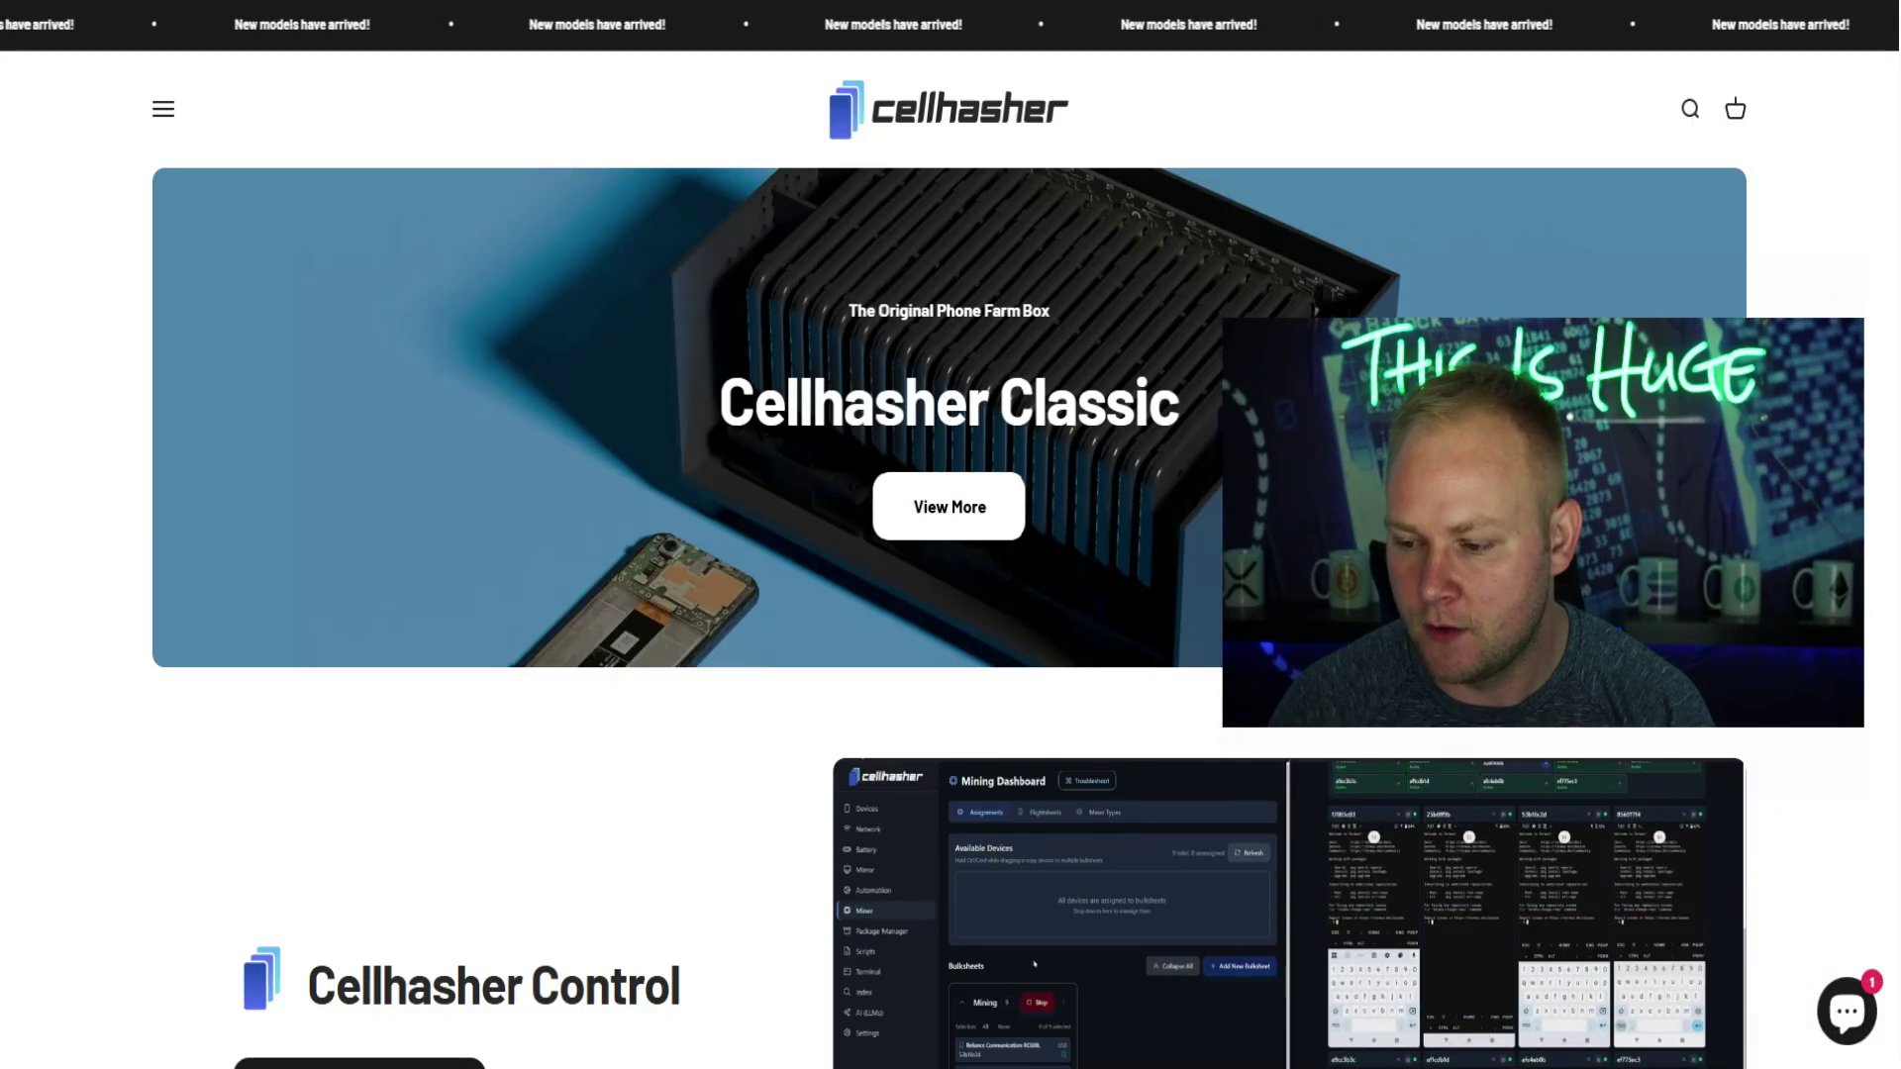
# - Switch to the Cellhasher control app and load the CH Miners into the miner types
pyautogui.hotkey('alt', 'Tab')
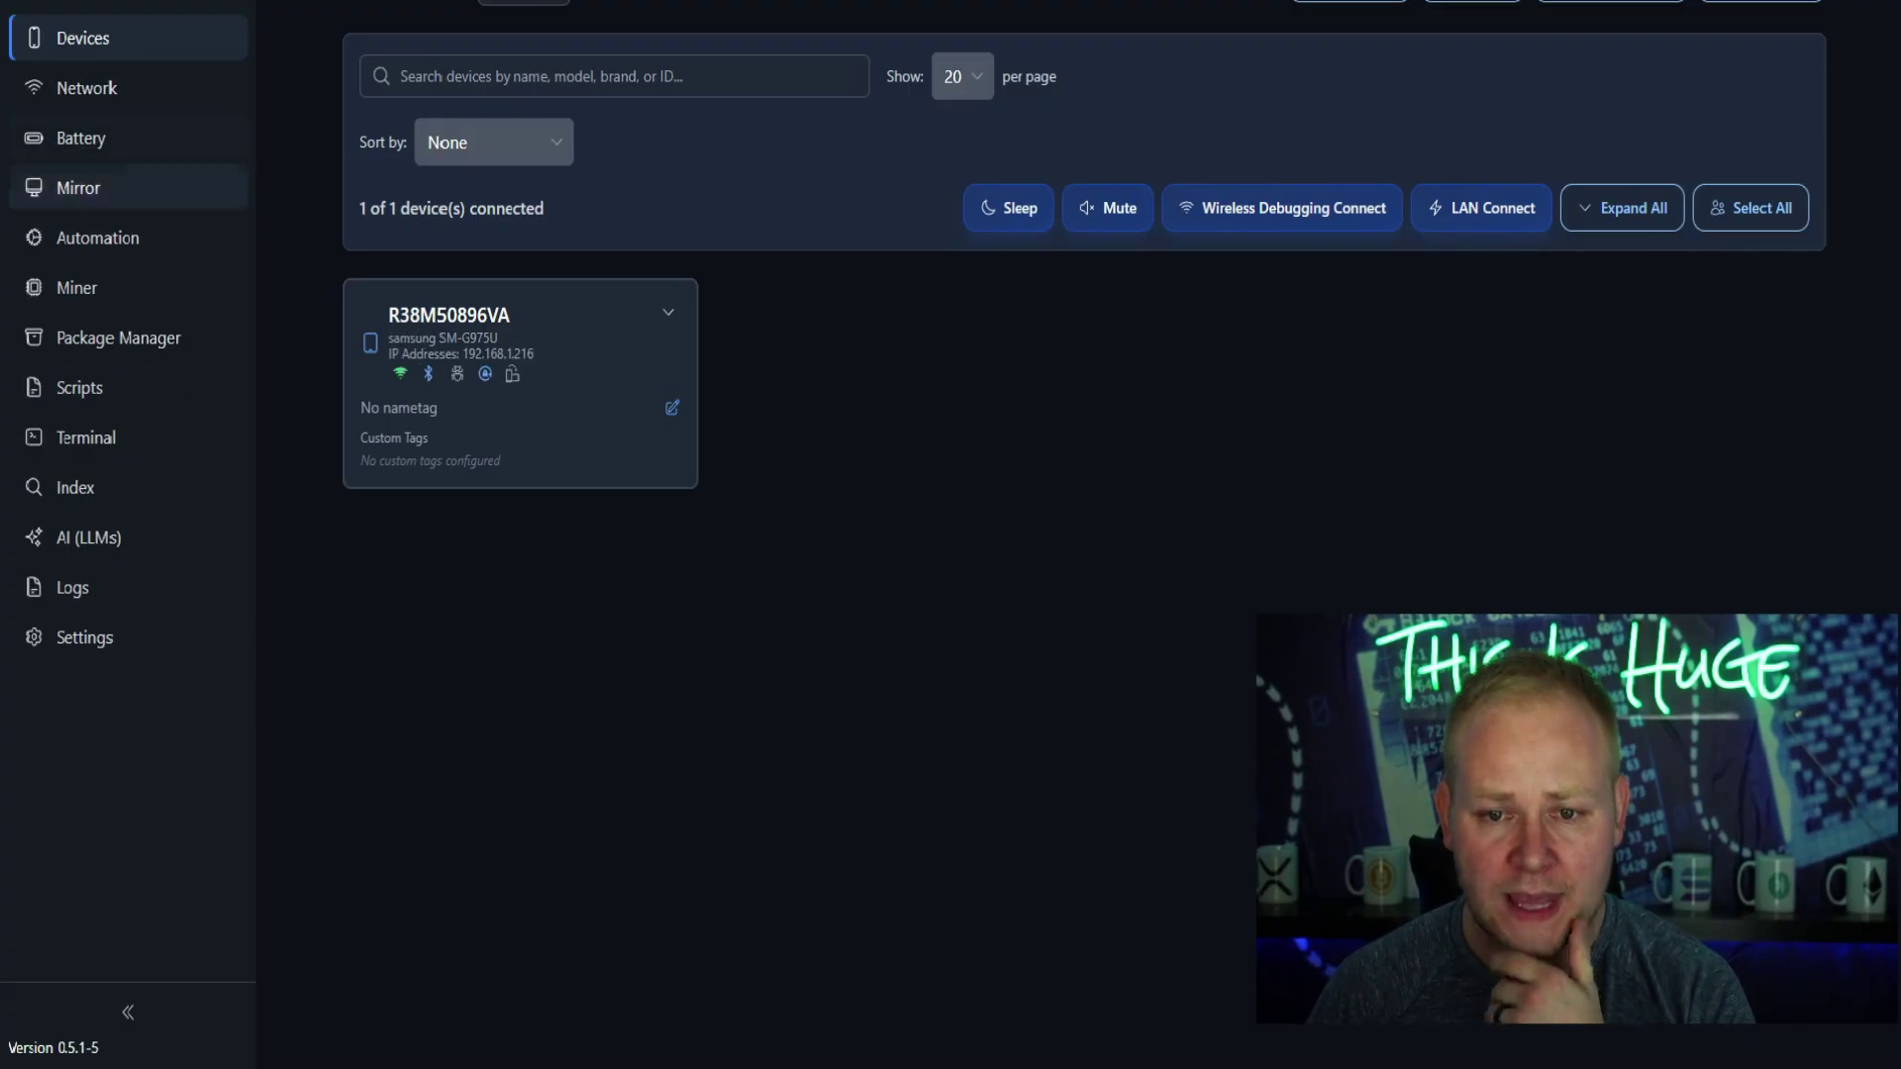
pyautogui.click(76, 287)
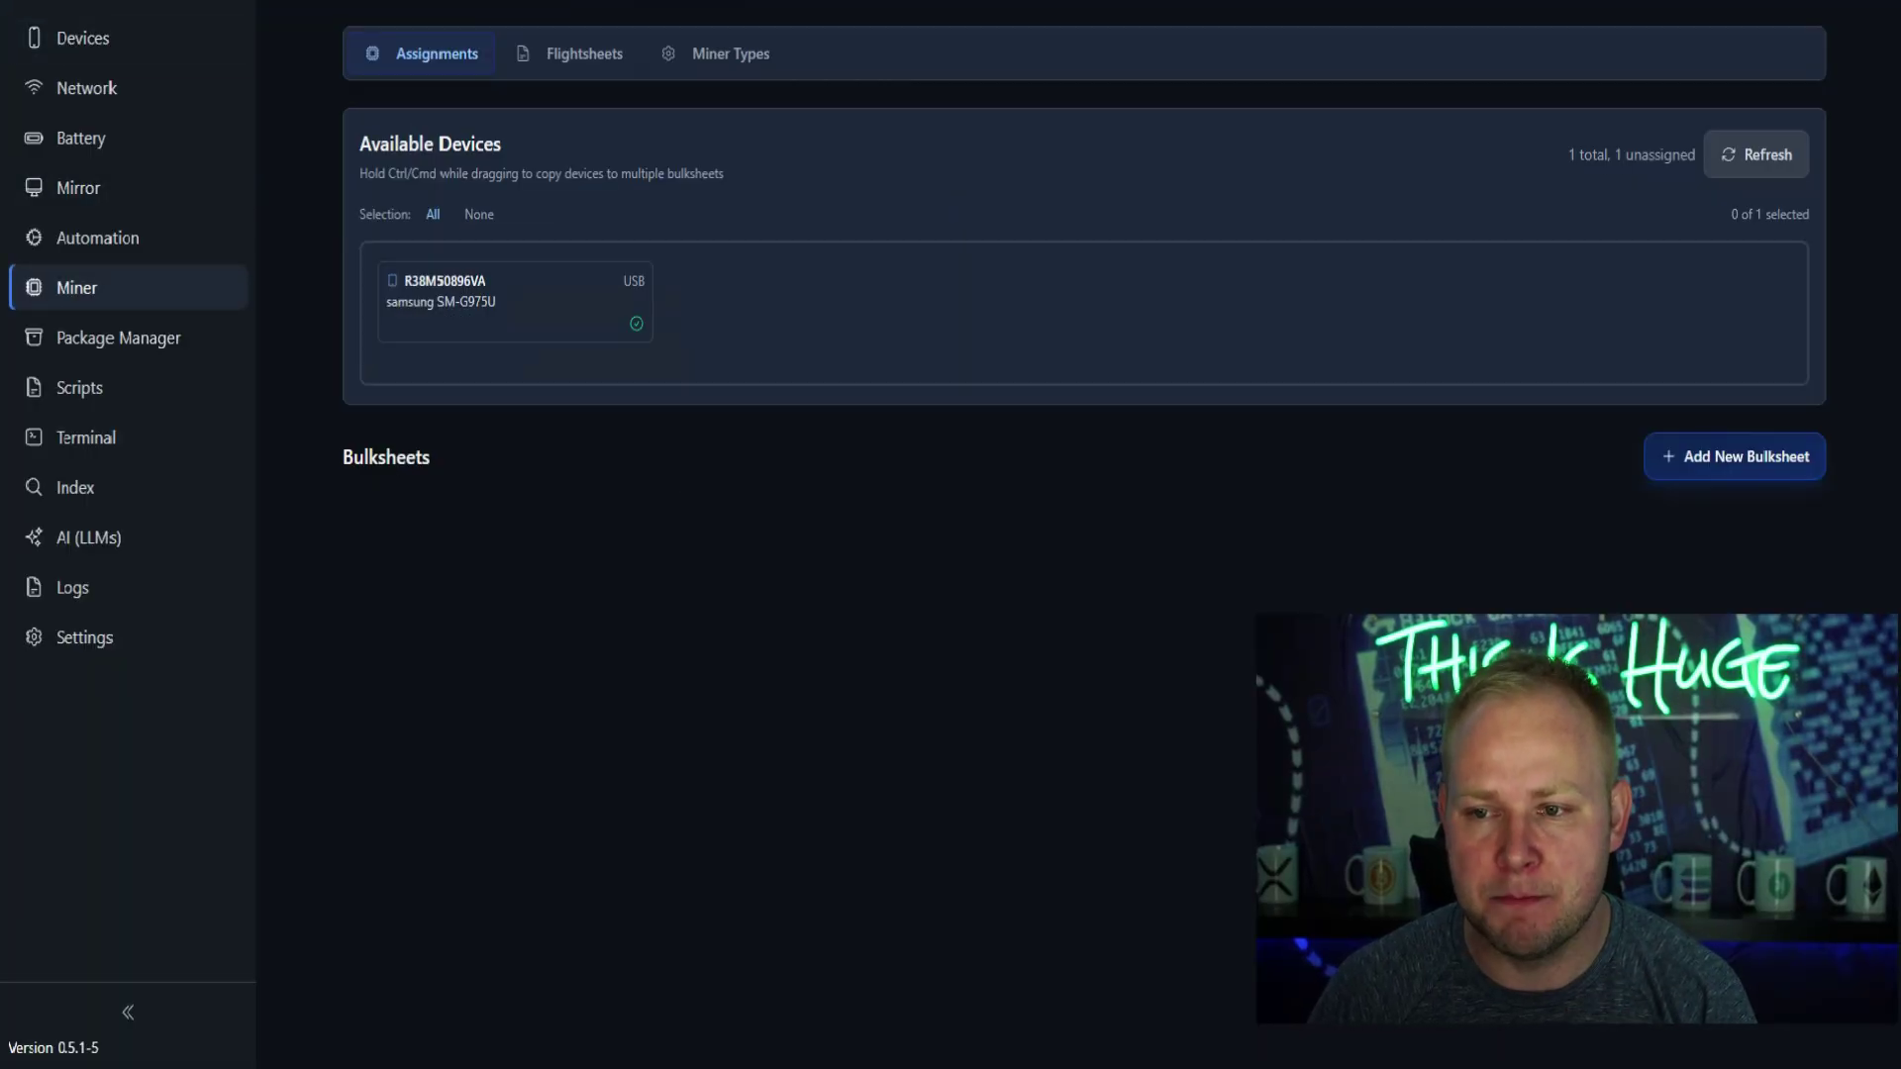
pyautogui.click(569, 54)
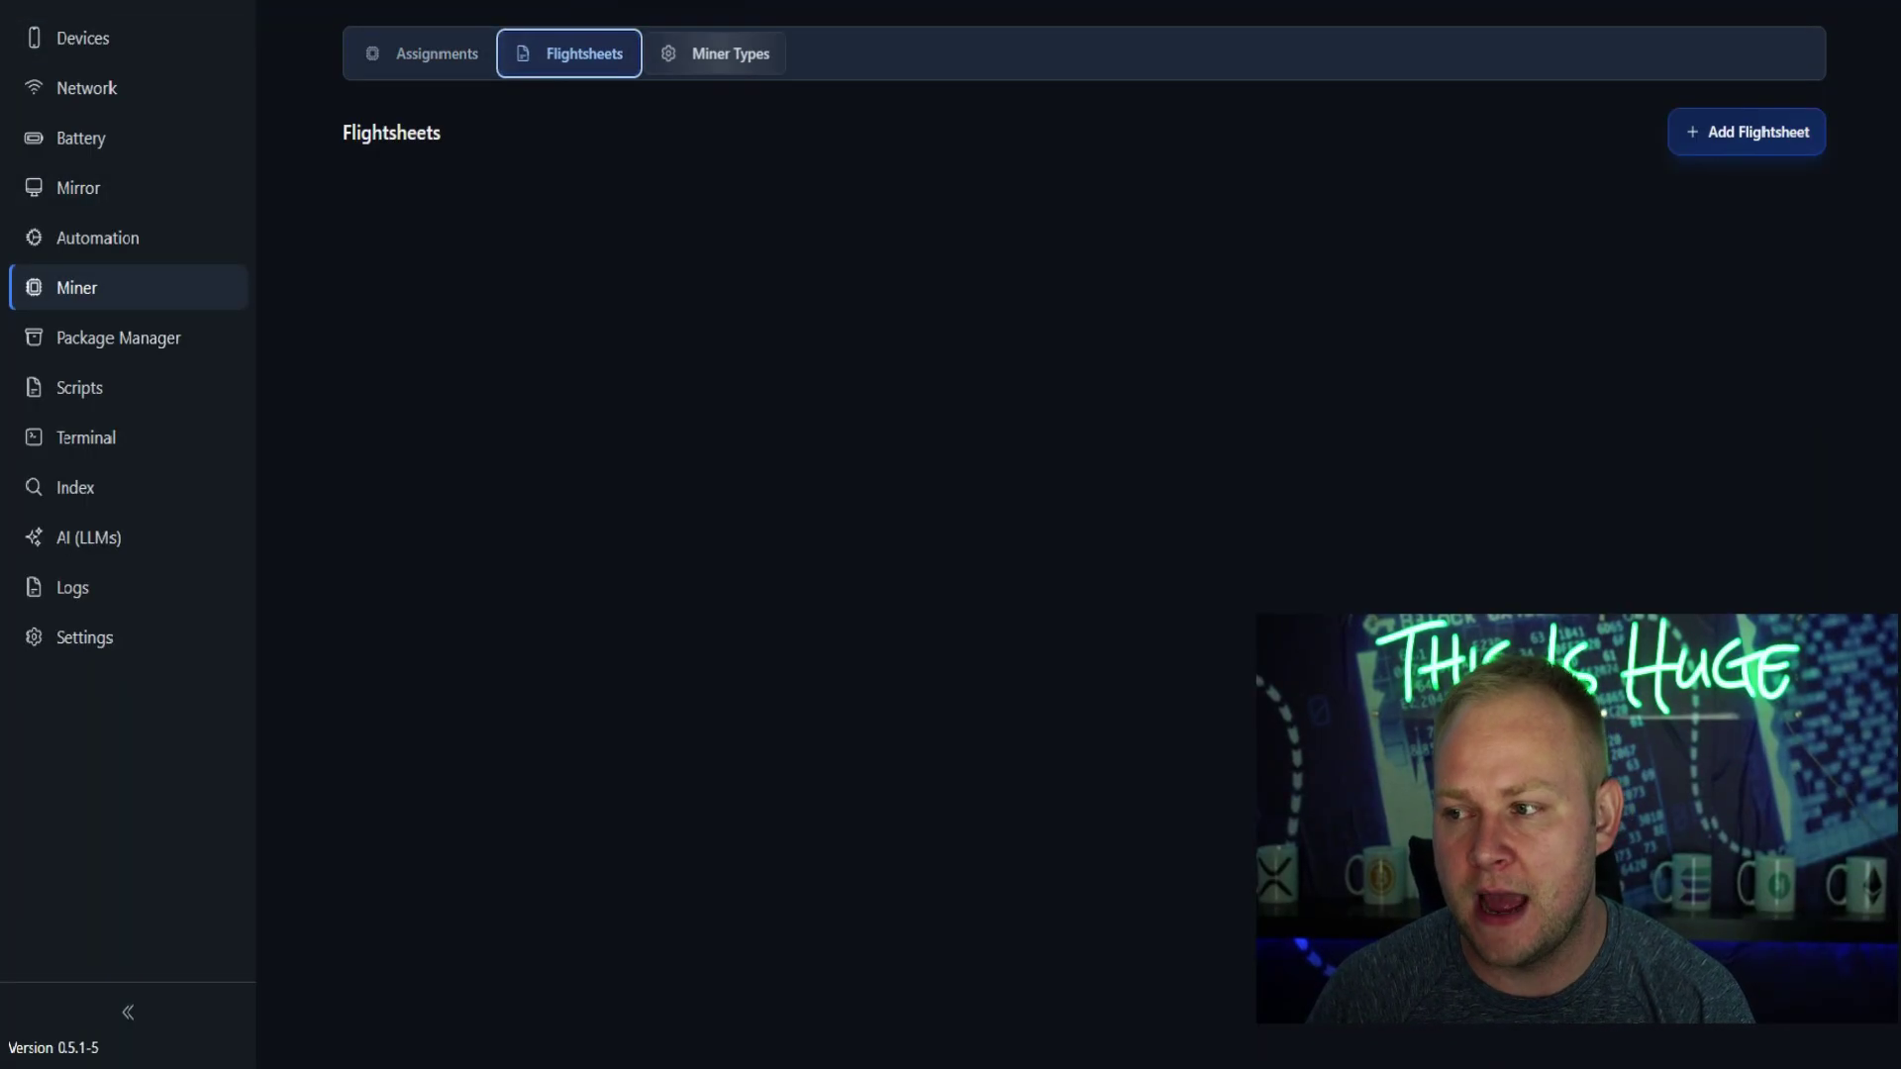
pyautogui.click(715, 53)
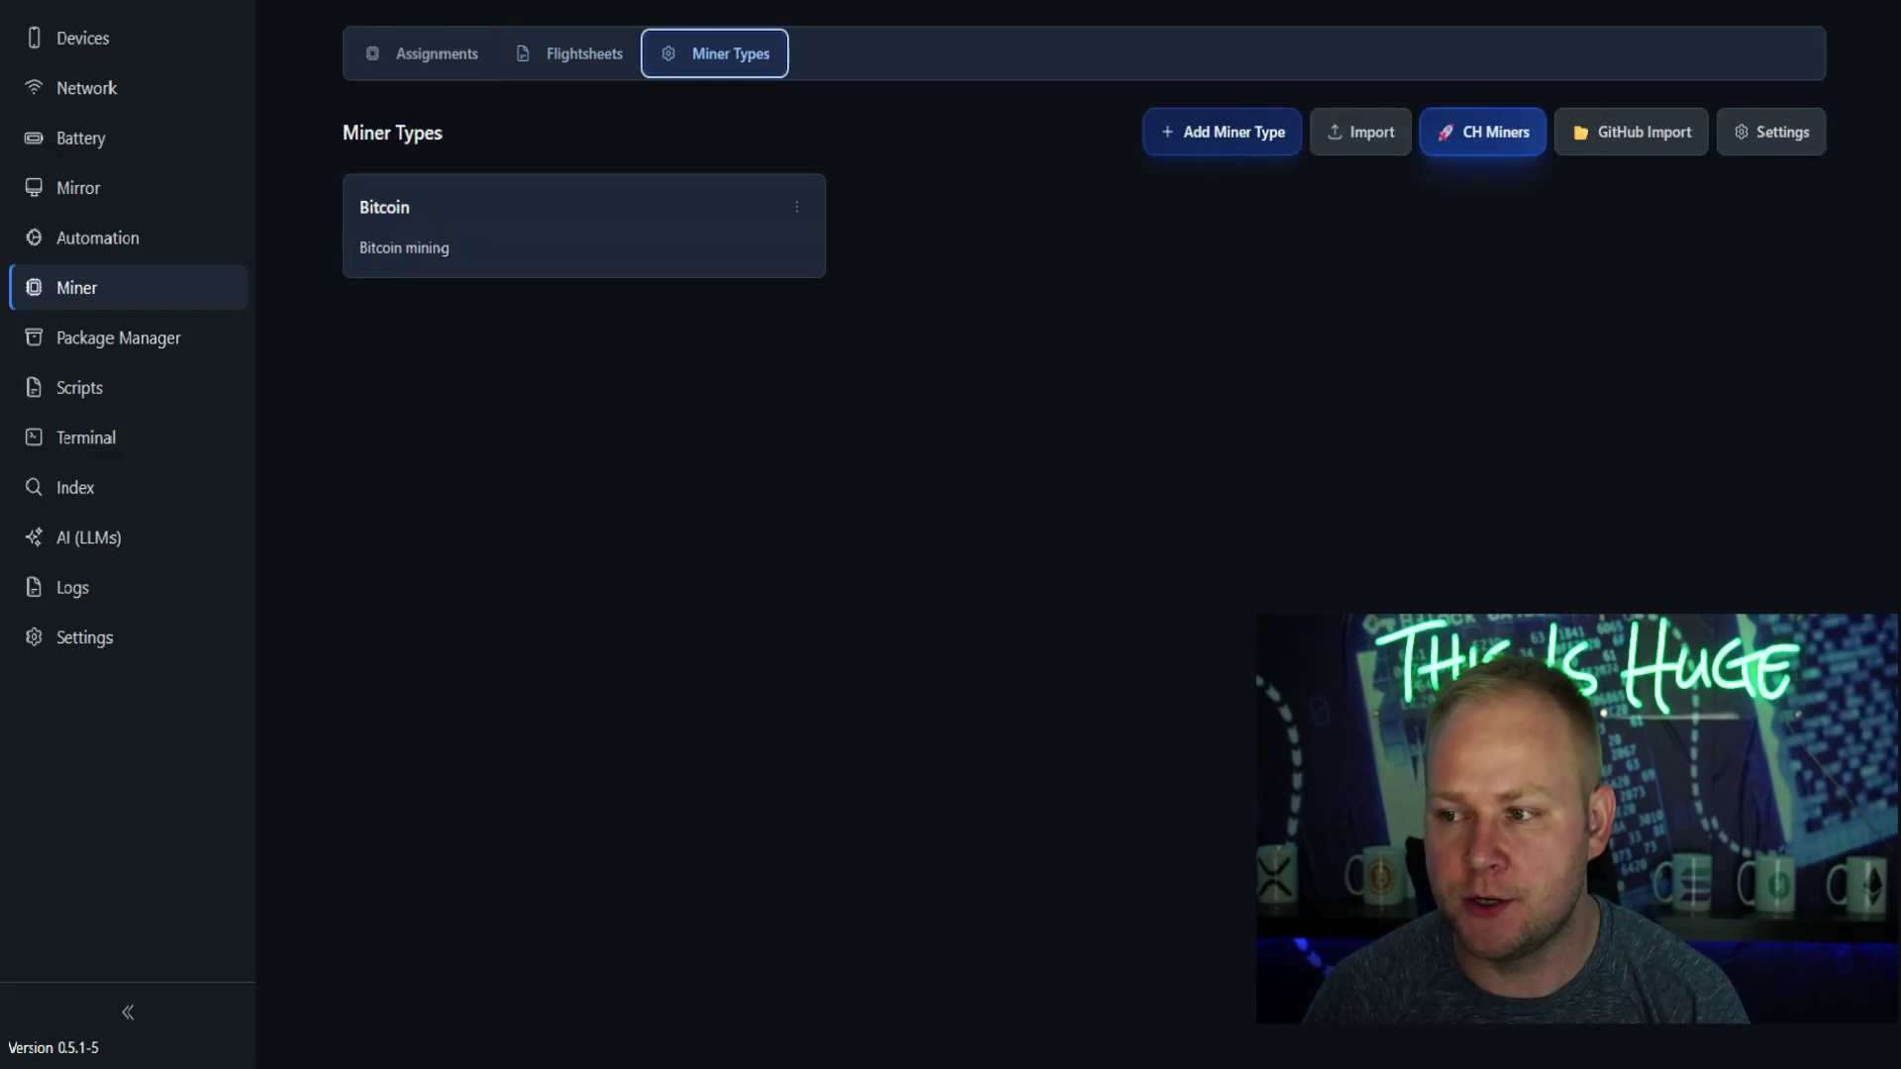
pyautogui.click(1482, 132)
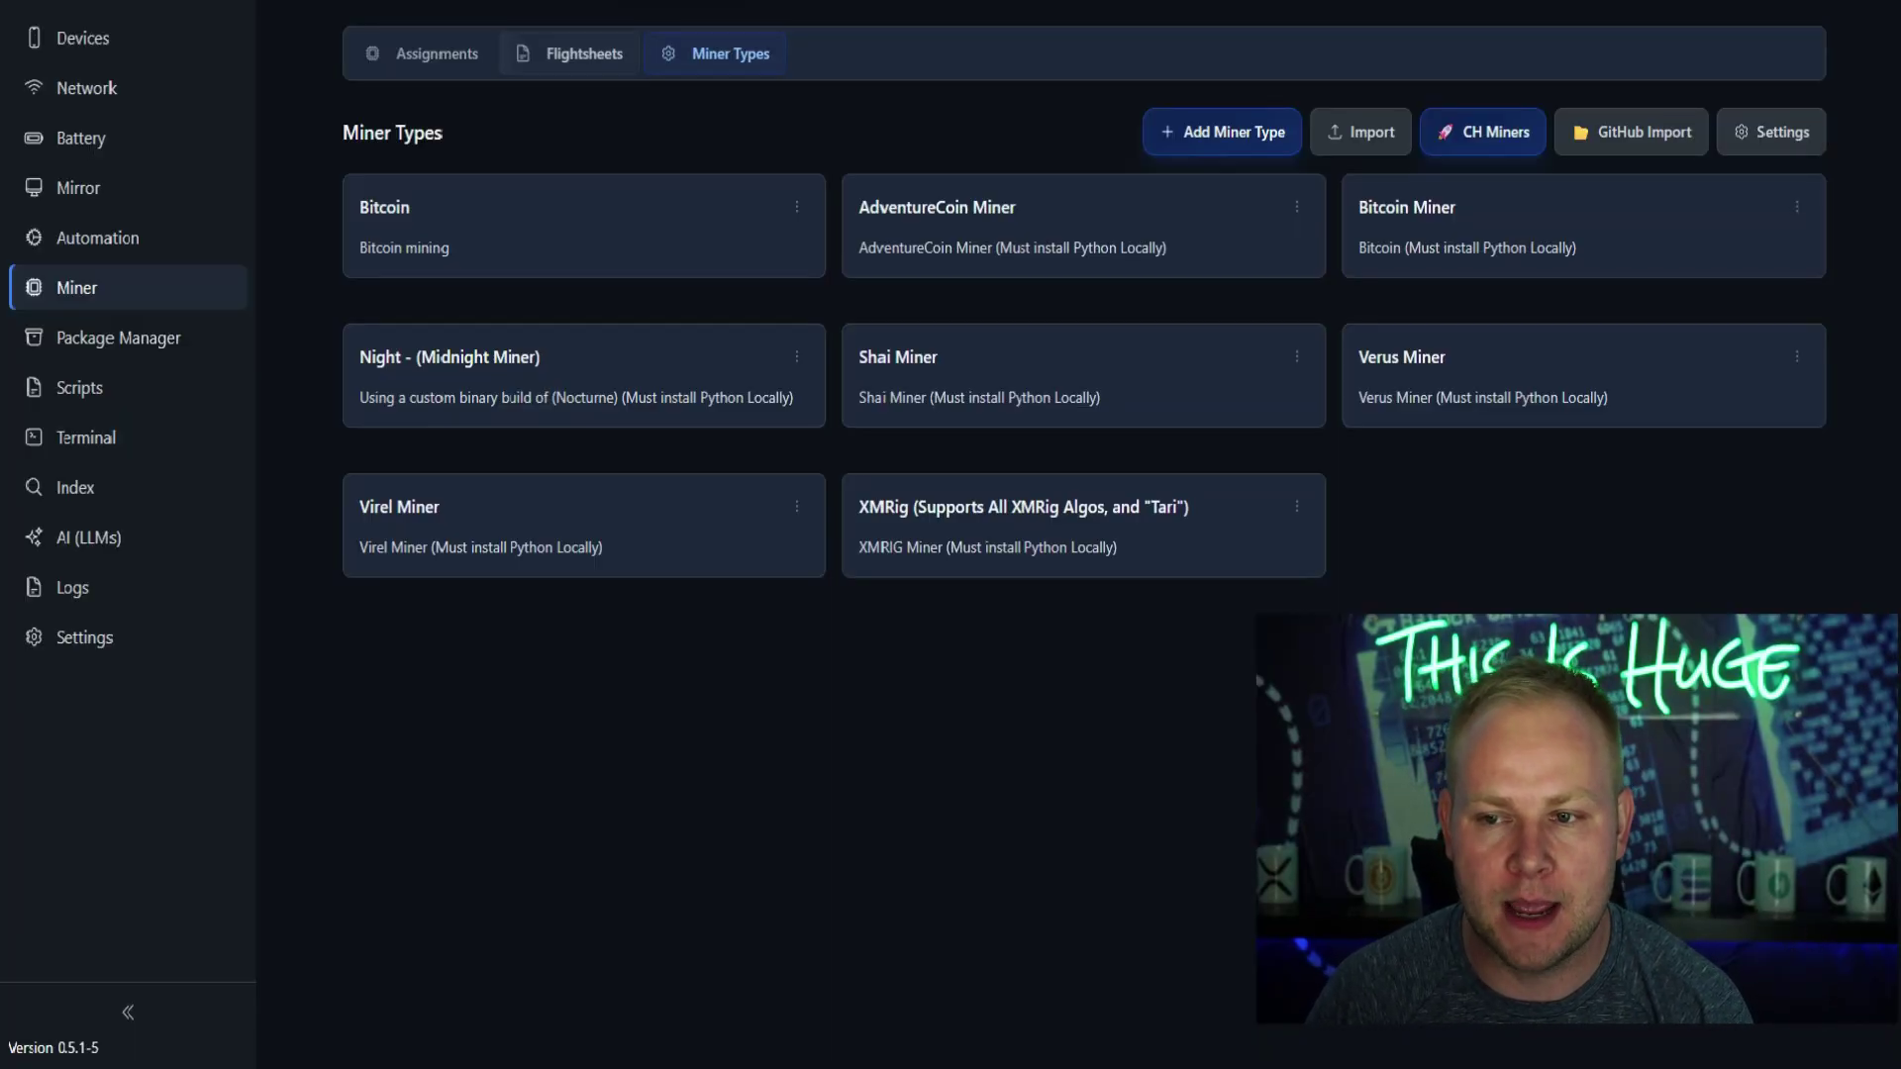
# - Start a new flightsheet named Midnight Miner
pyautogui.click(569, 54)
pyautogui.click(1747, 132)
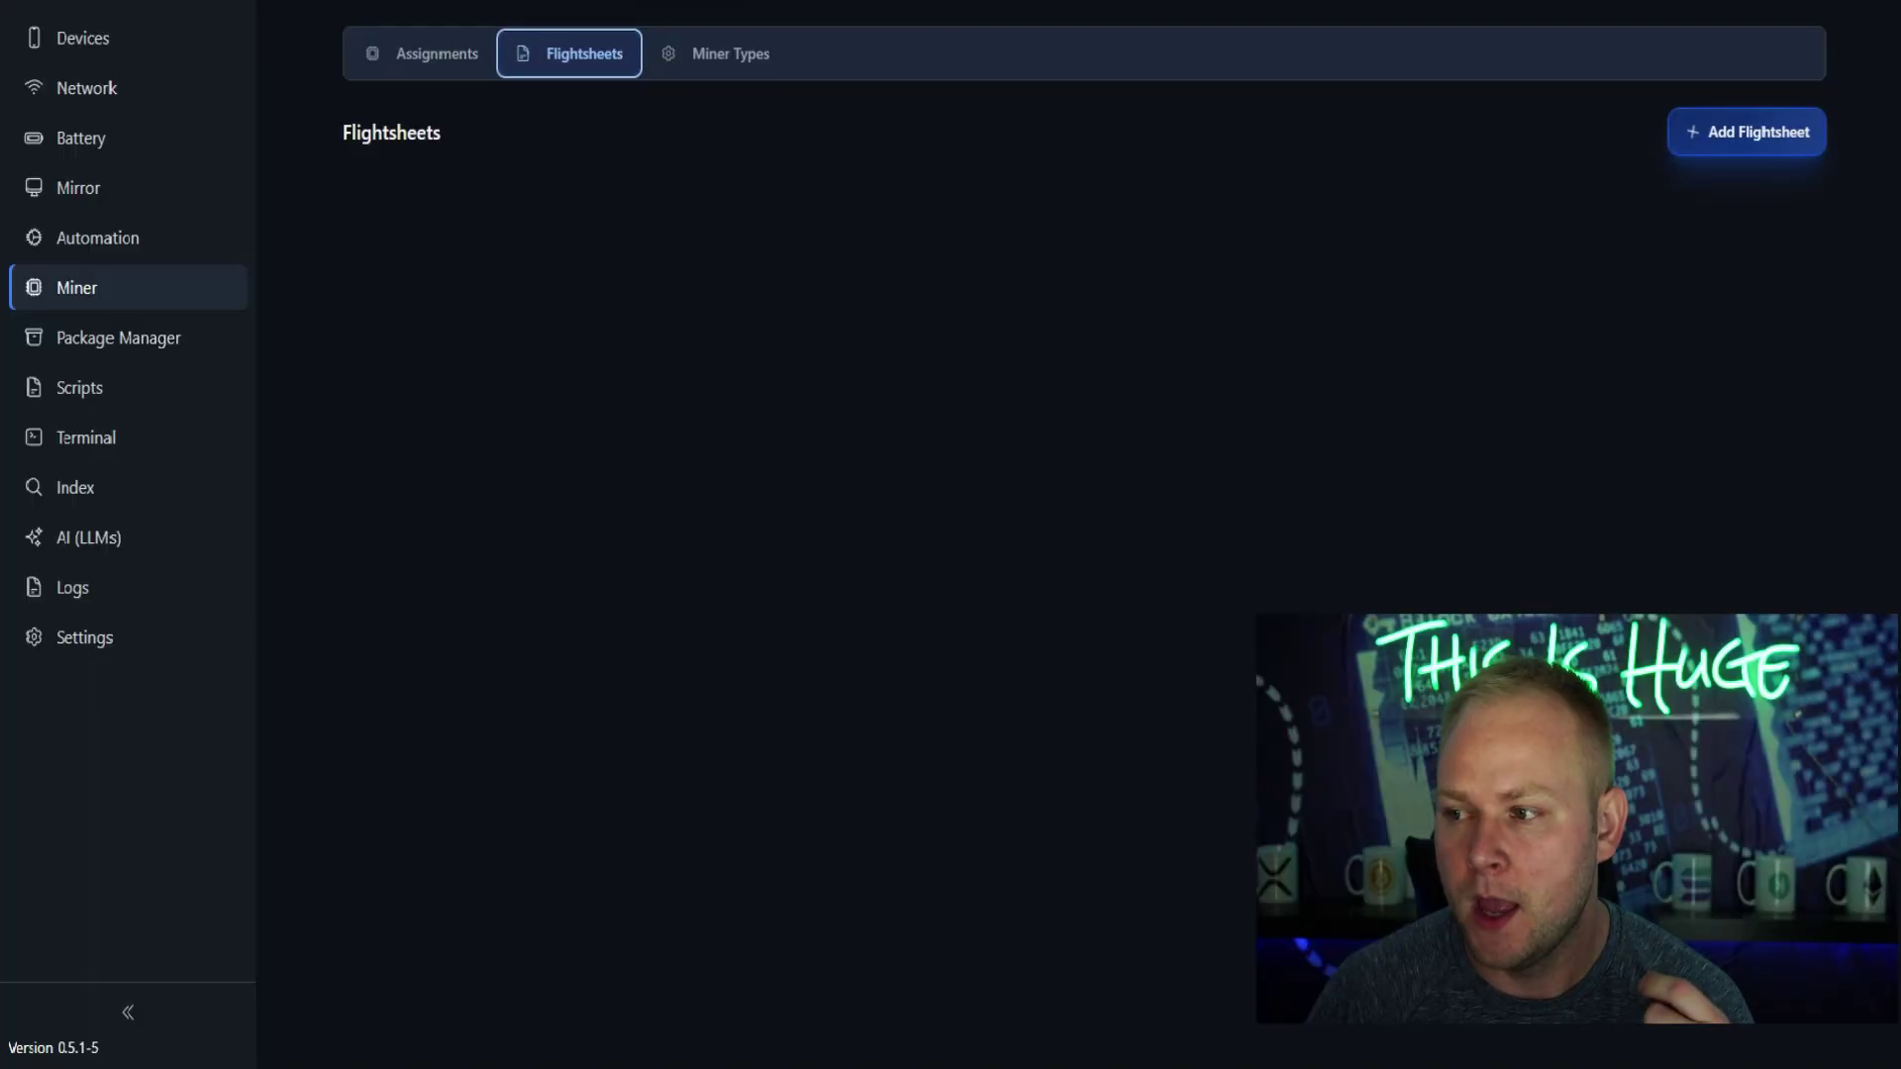
pyautogui.write('Midnight Miner')
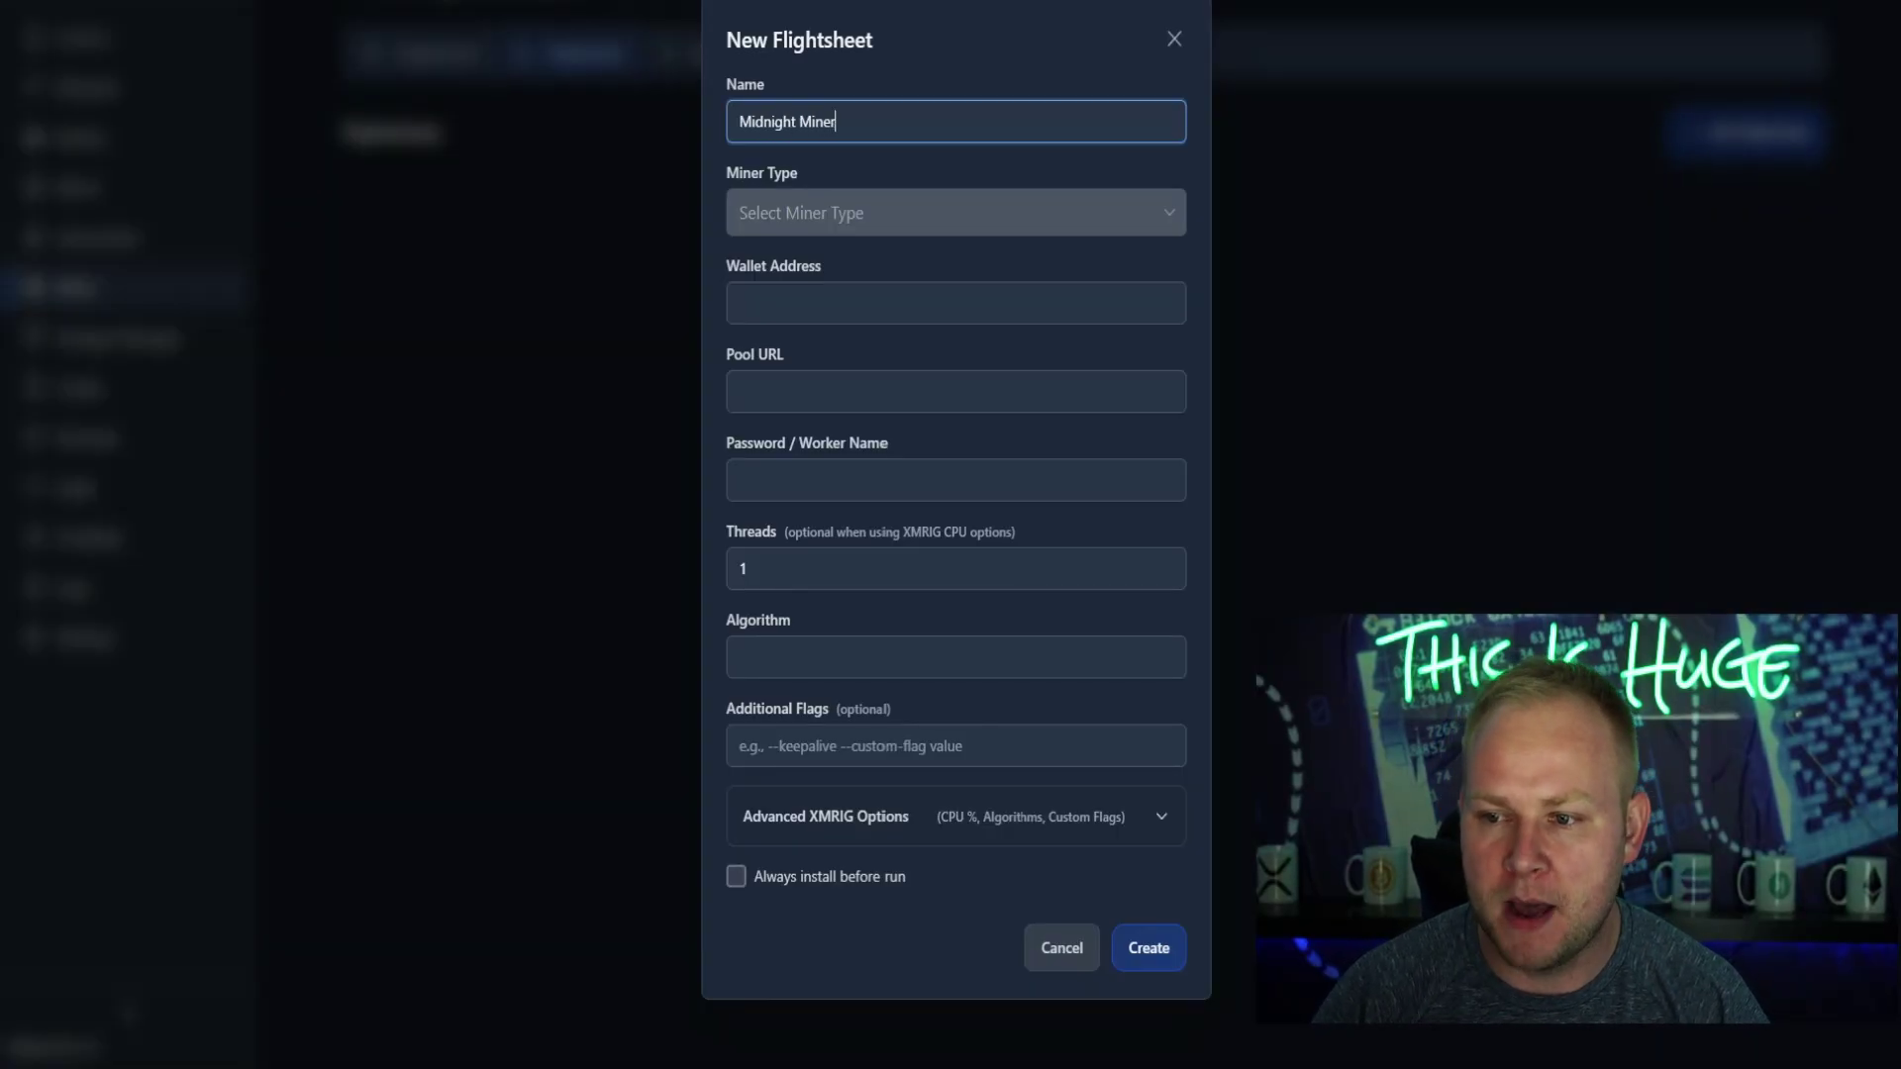
# - Set the new flightsheet's miner type to Night - (Midnight Miner)
pyautogui.press('Tab')
pyautogui.press('space')
pyautogui.press('Down')
pyautogui.press('Down')
pyautogui.press('Down')
pyautogui.press('Down')
pyautogui.press('Down')
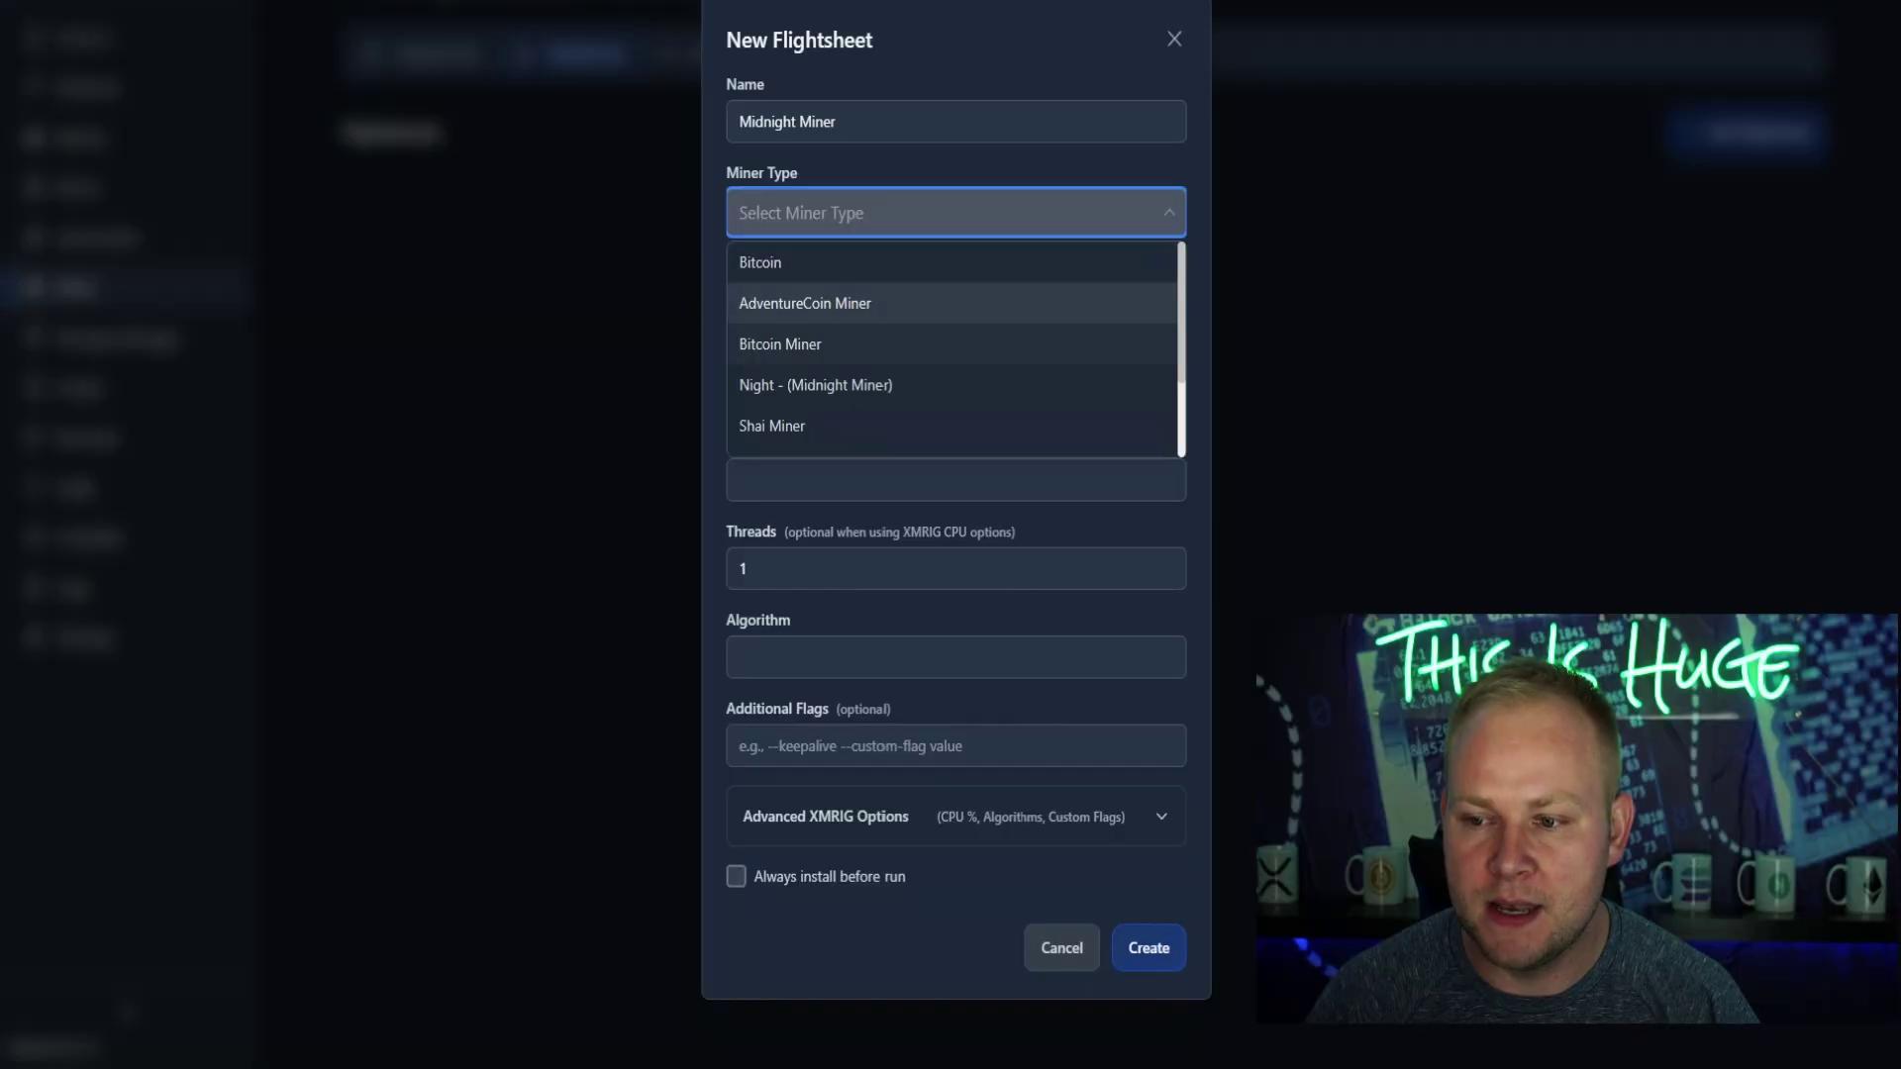
pyautogui.press('Return')
pyautogui.press('space')
pyautogui.press('Up')
pyautogui.press('Return')
# - Enter a dot as the wallet address and pool URL, and fill in the Password / Worker Name field
pyautogui.press('Tab')
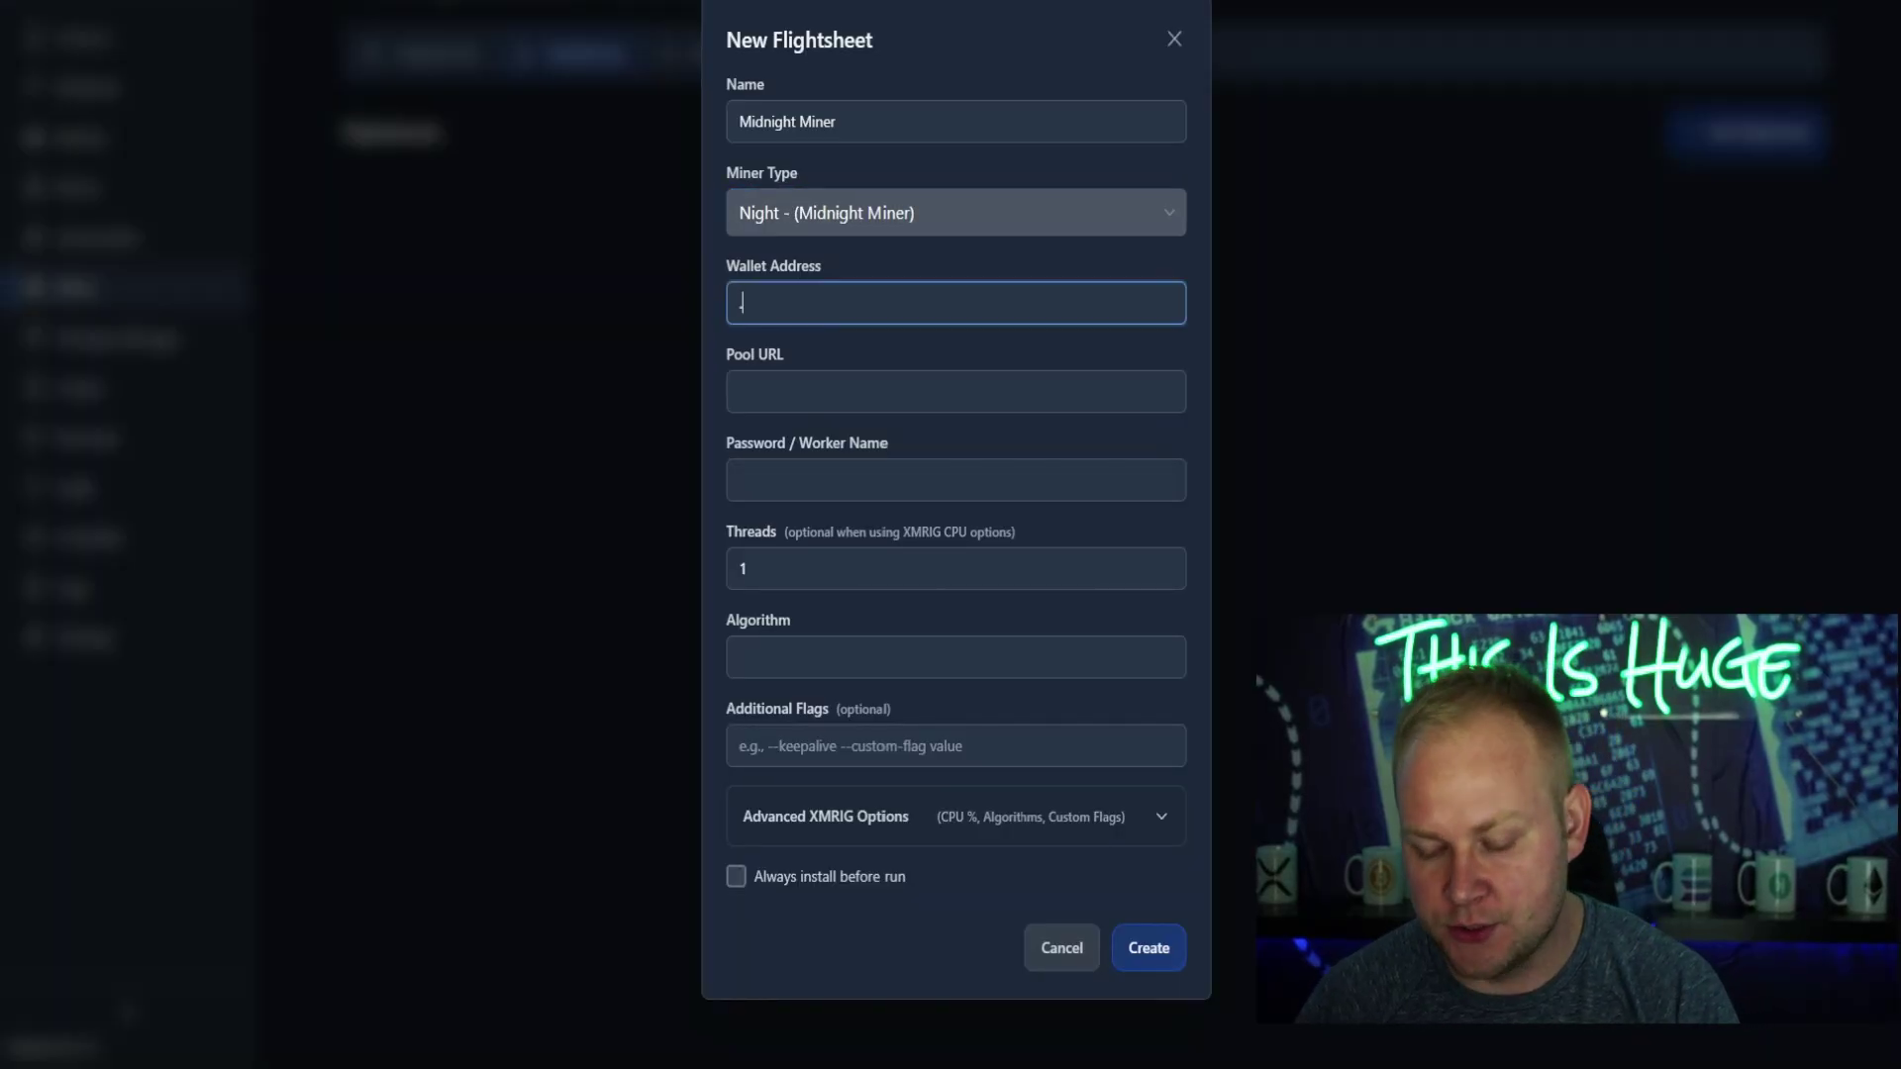
pyautogui.press('Tab')
pyautogui.press('Tab')
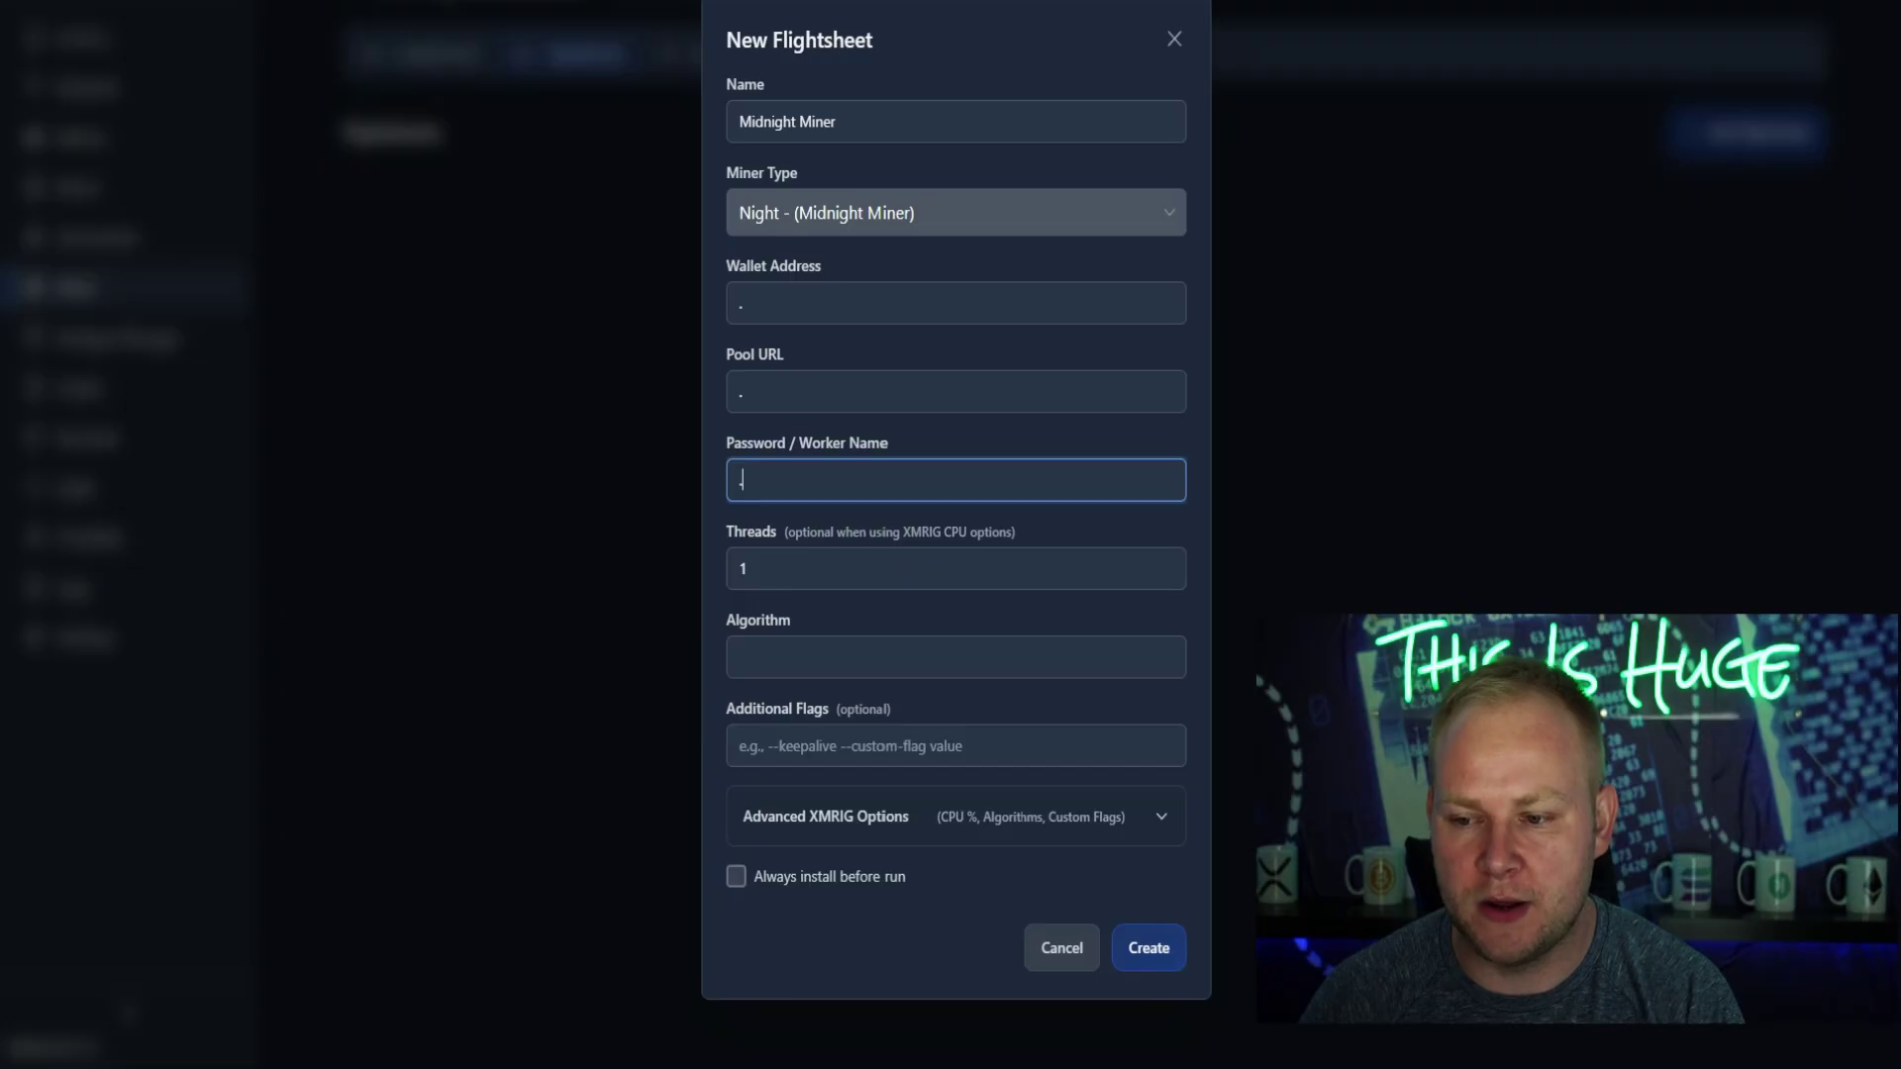
# - Set 8 threads, a dot as the algorithm and 25 as additional flags, and create the flightsheet
pyautogui.press('Tab')
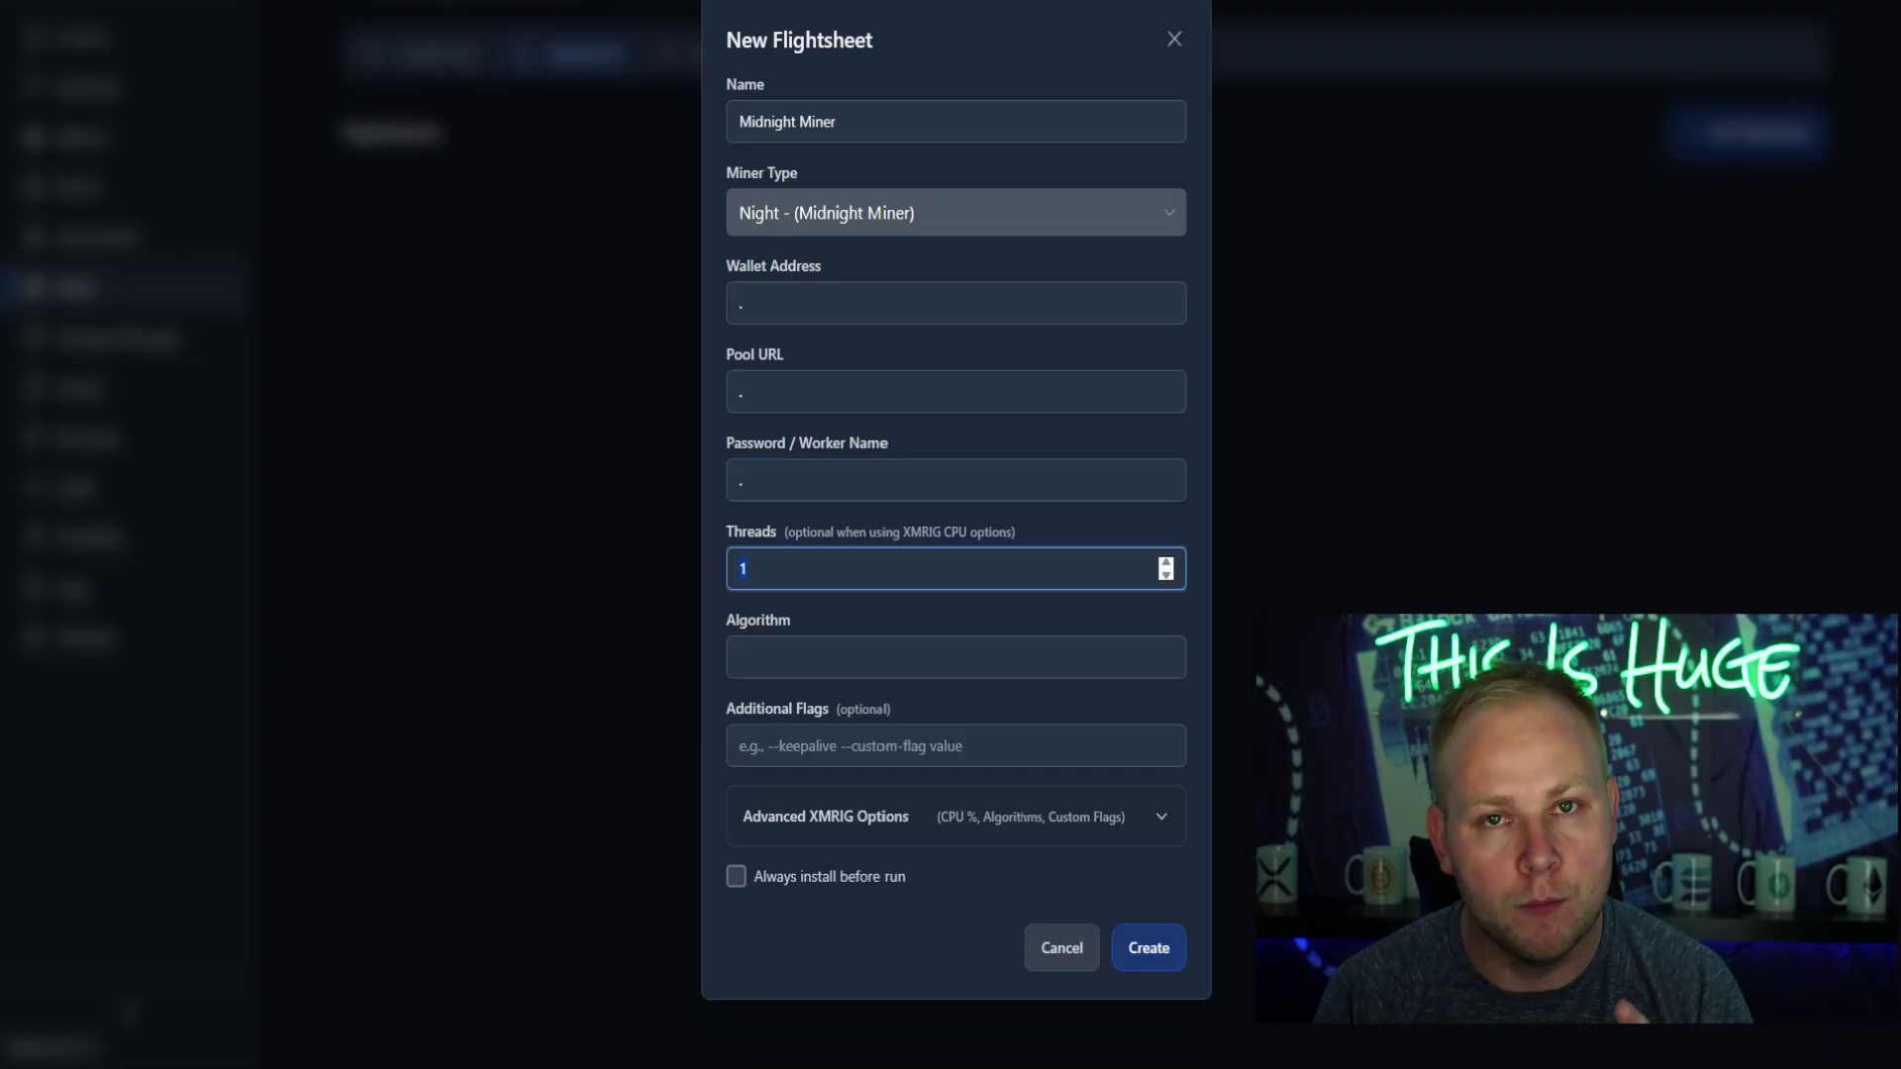
pyautogui.write('8')
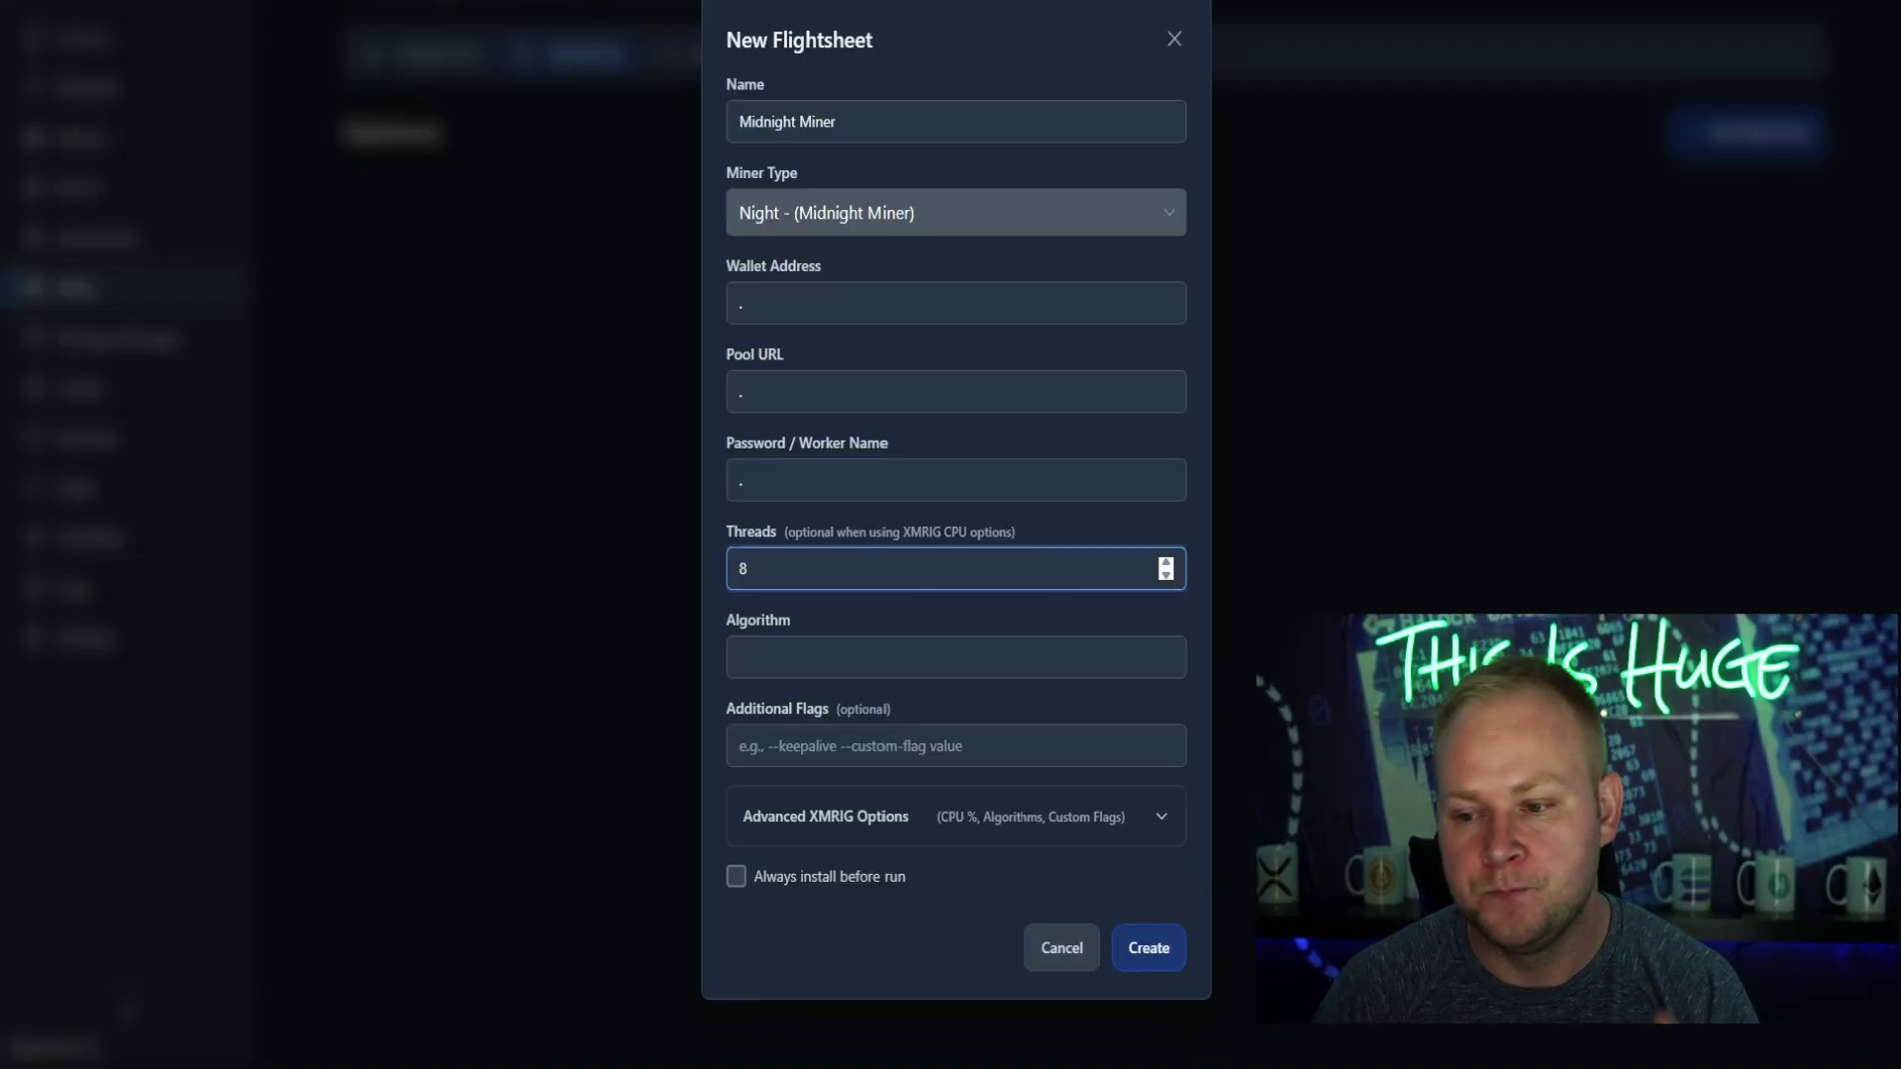
pyautogui.click(796, 661)
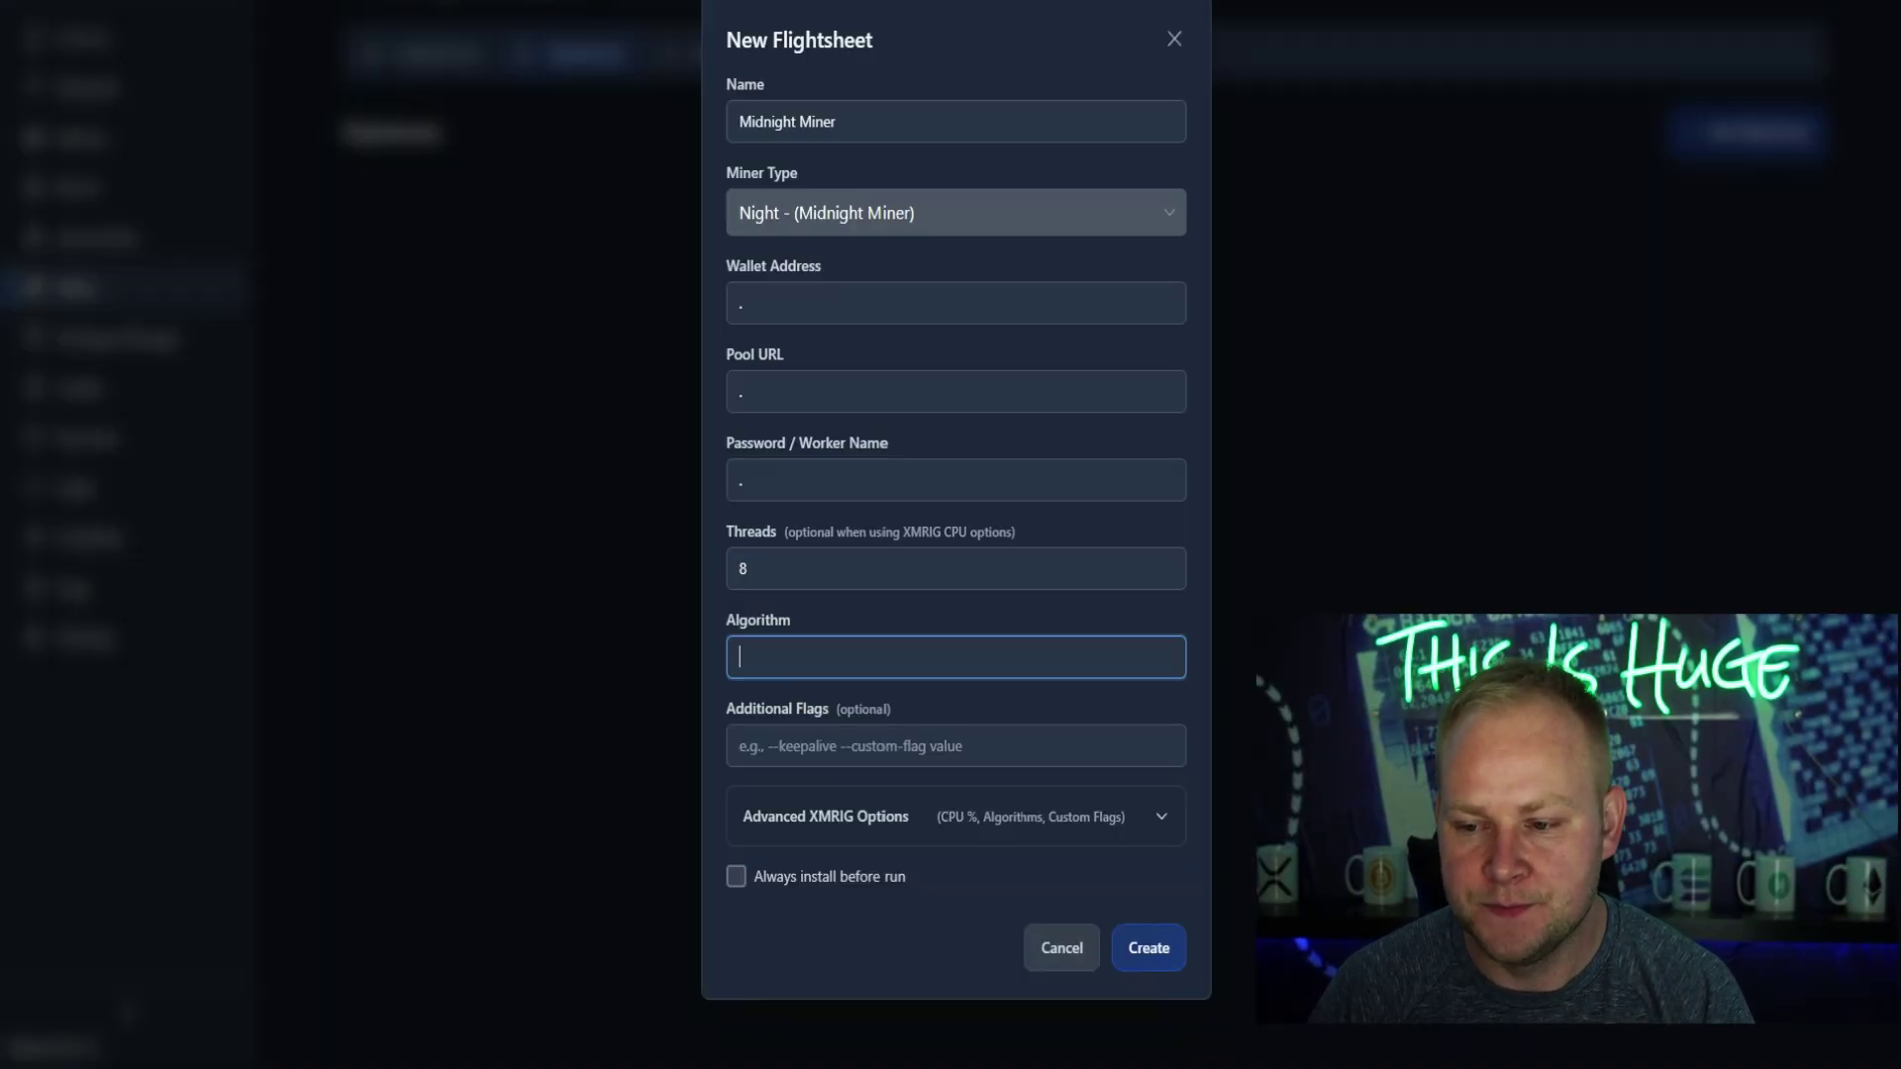
pyautogui.click(753, 745)
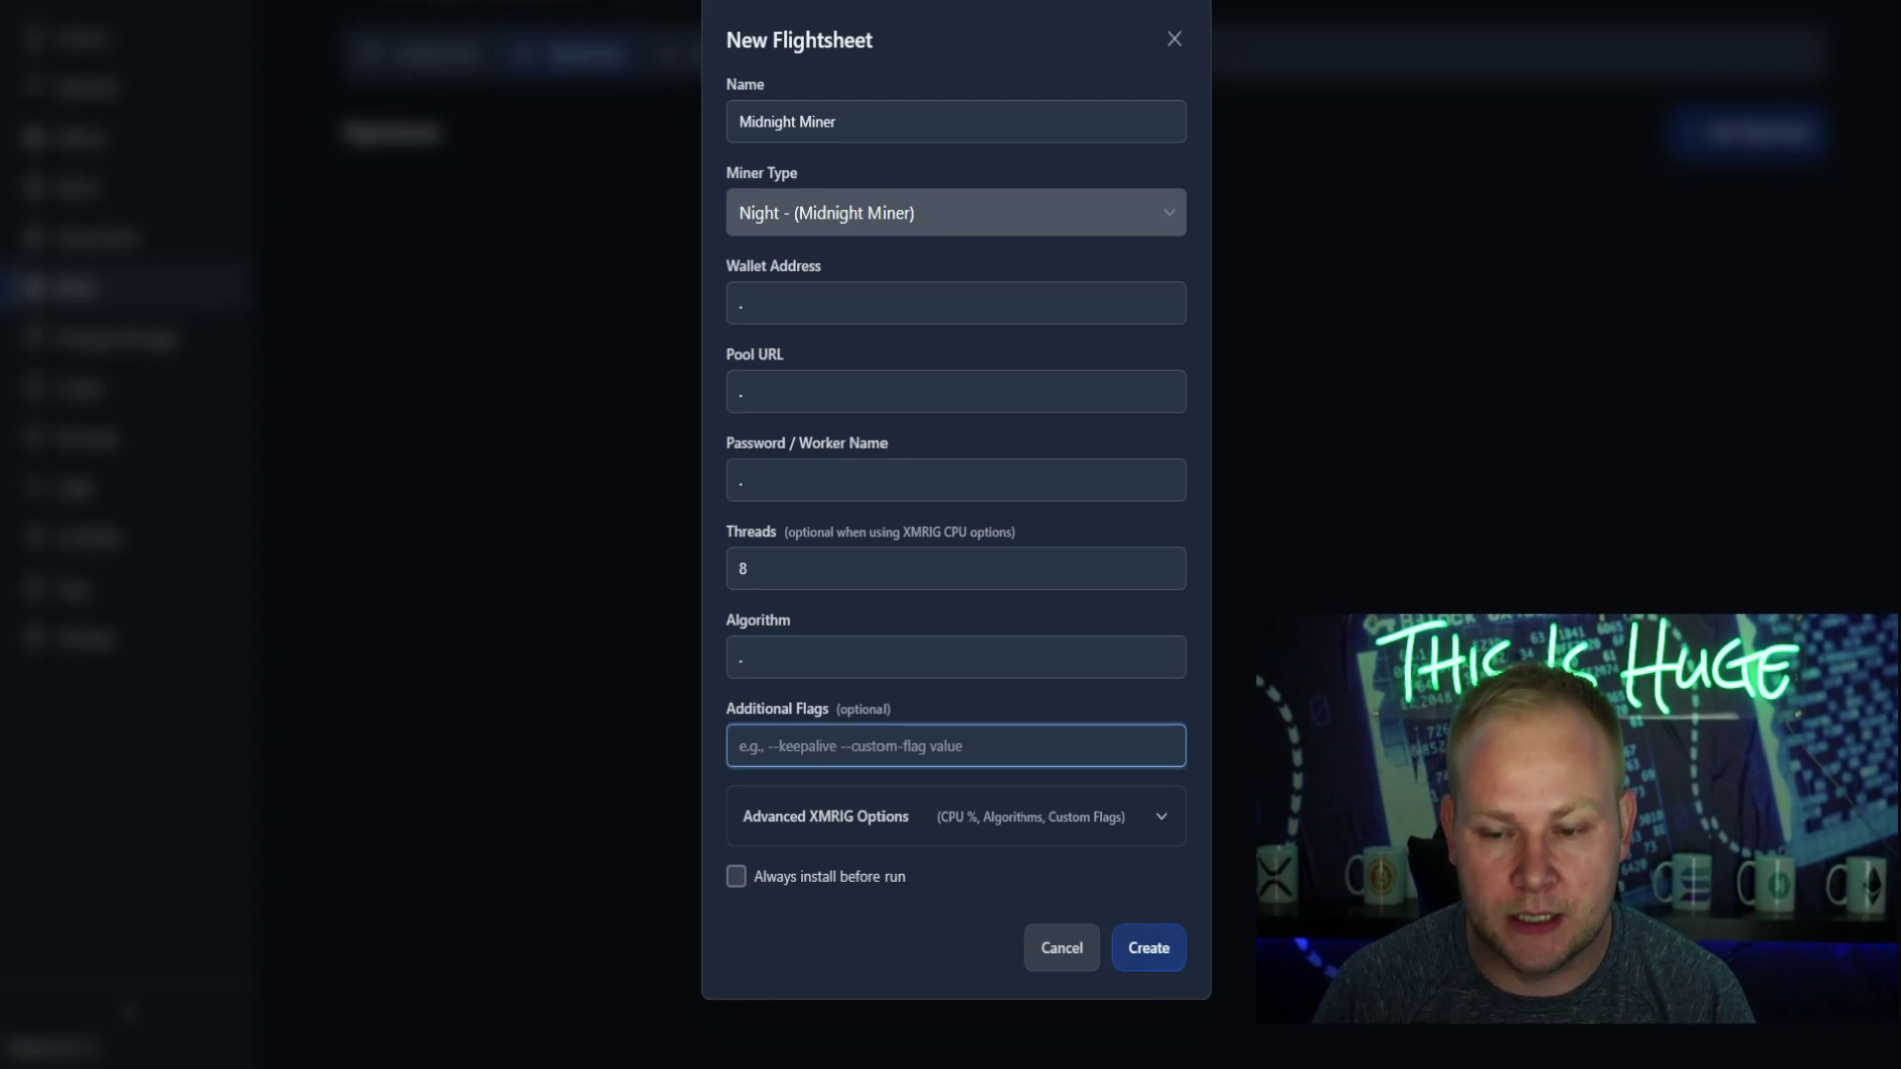
pyautogui.write('25')
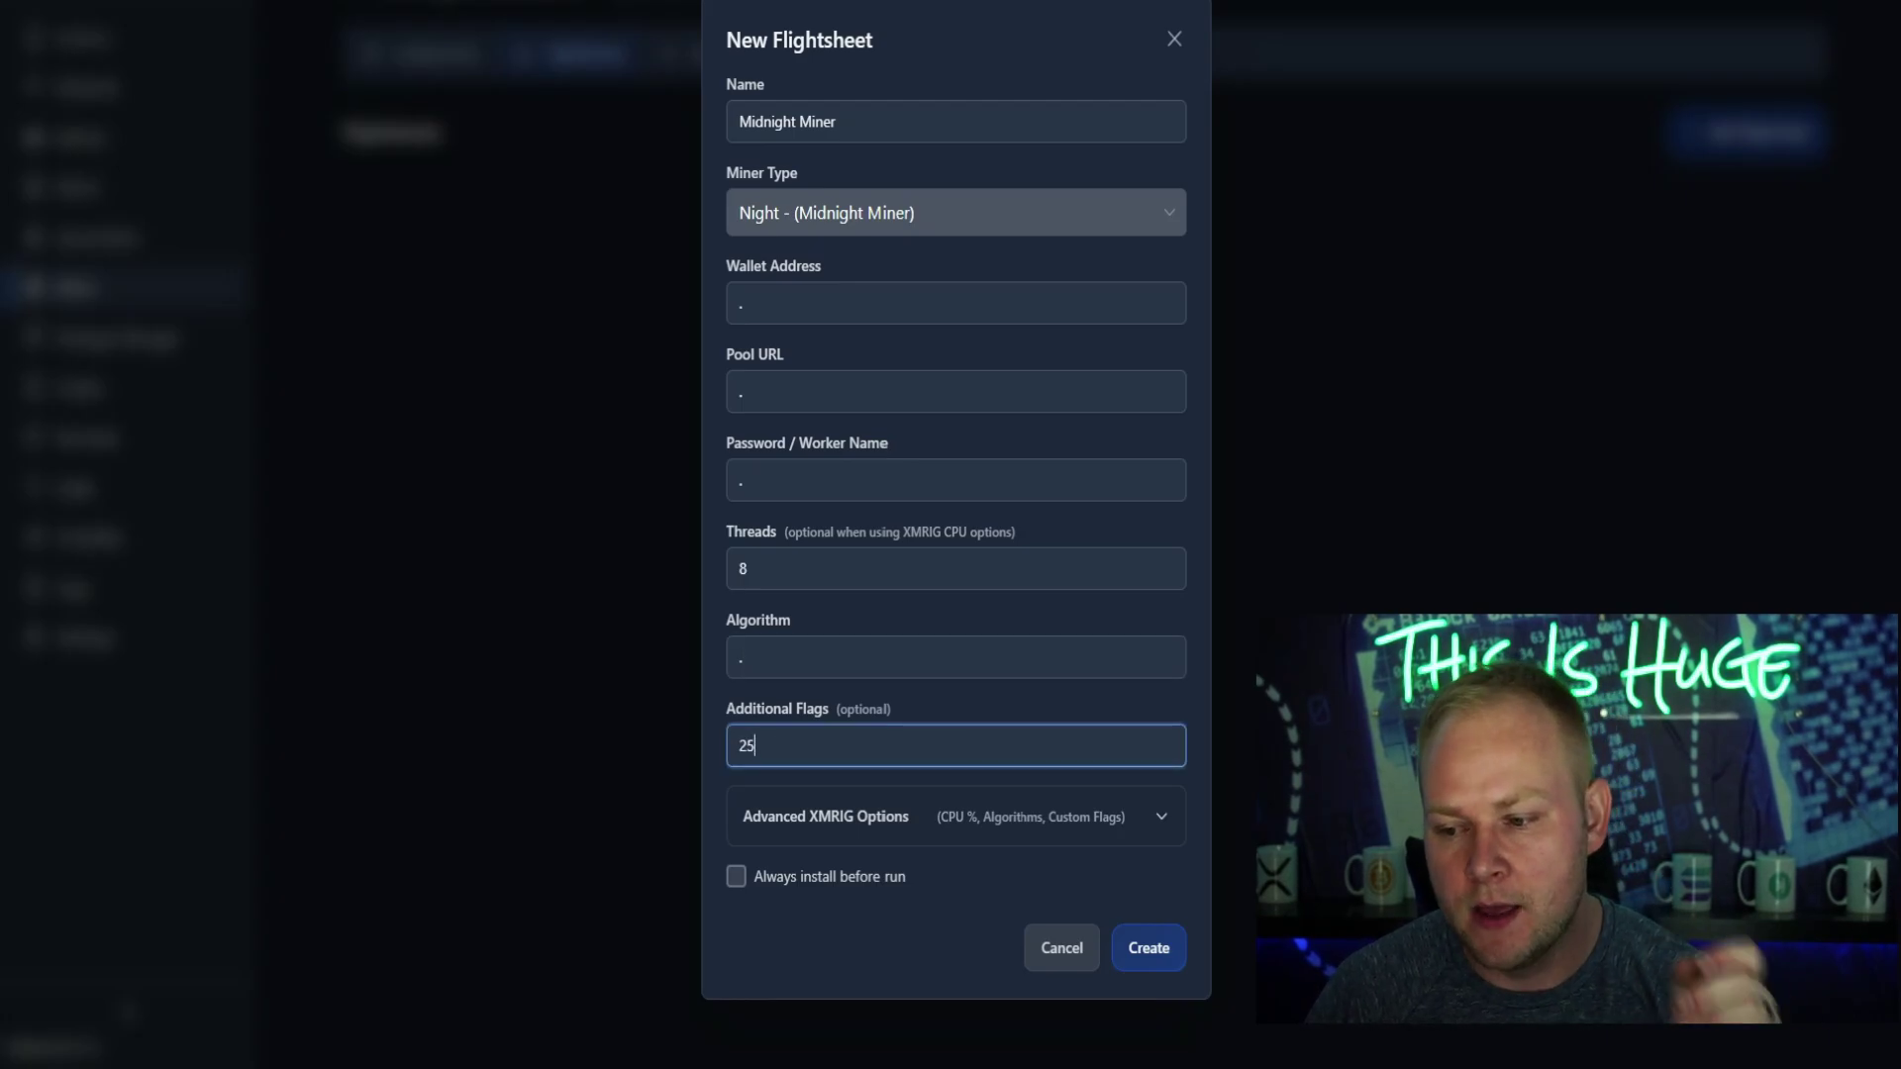
pyautogui.press('Return')
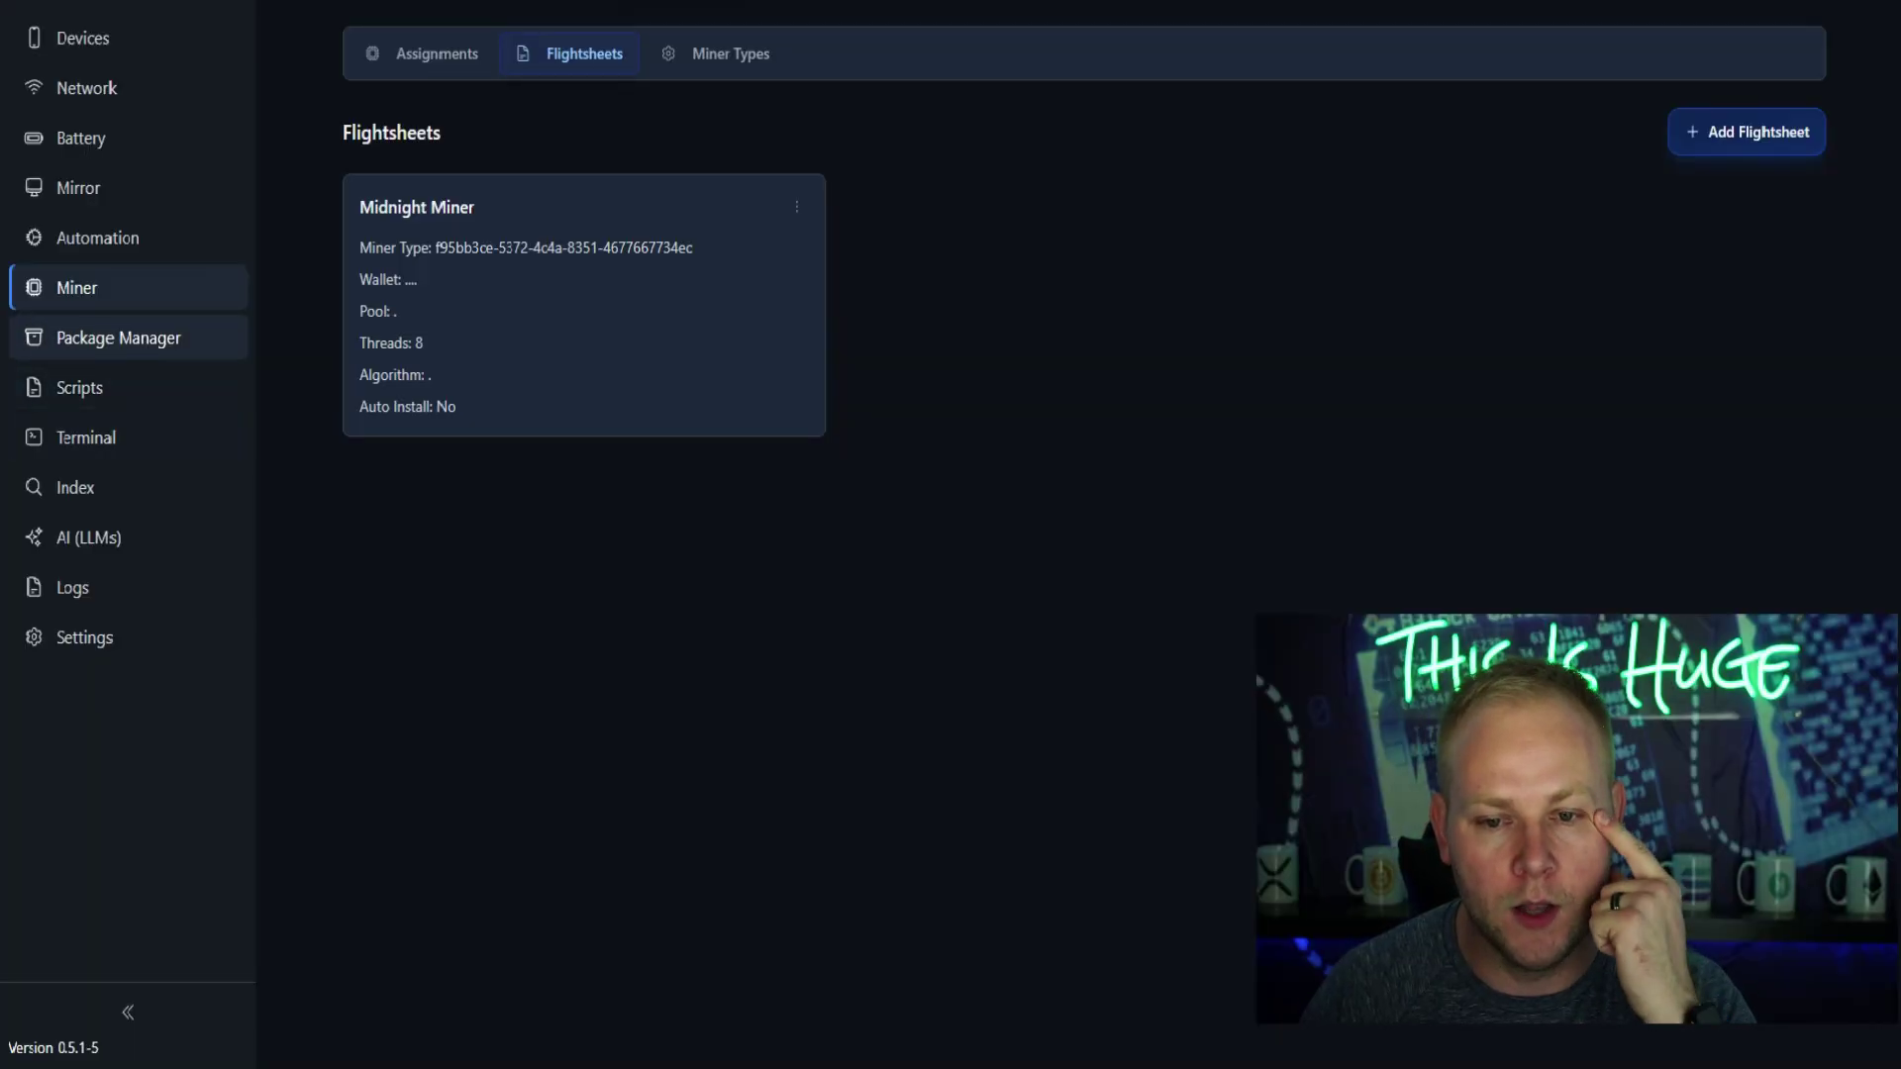
# - Open the app settings and review the system paths for ADB and Python
pyautogui.click(119, 337)
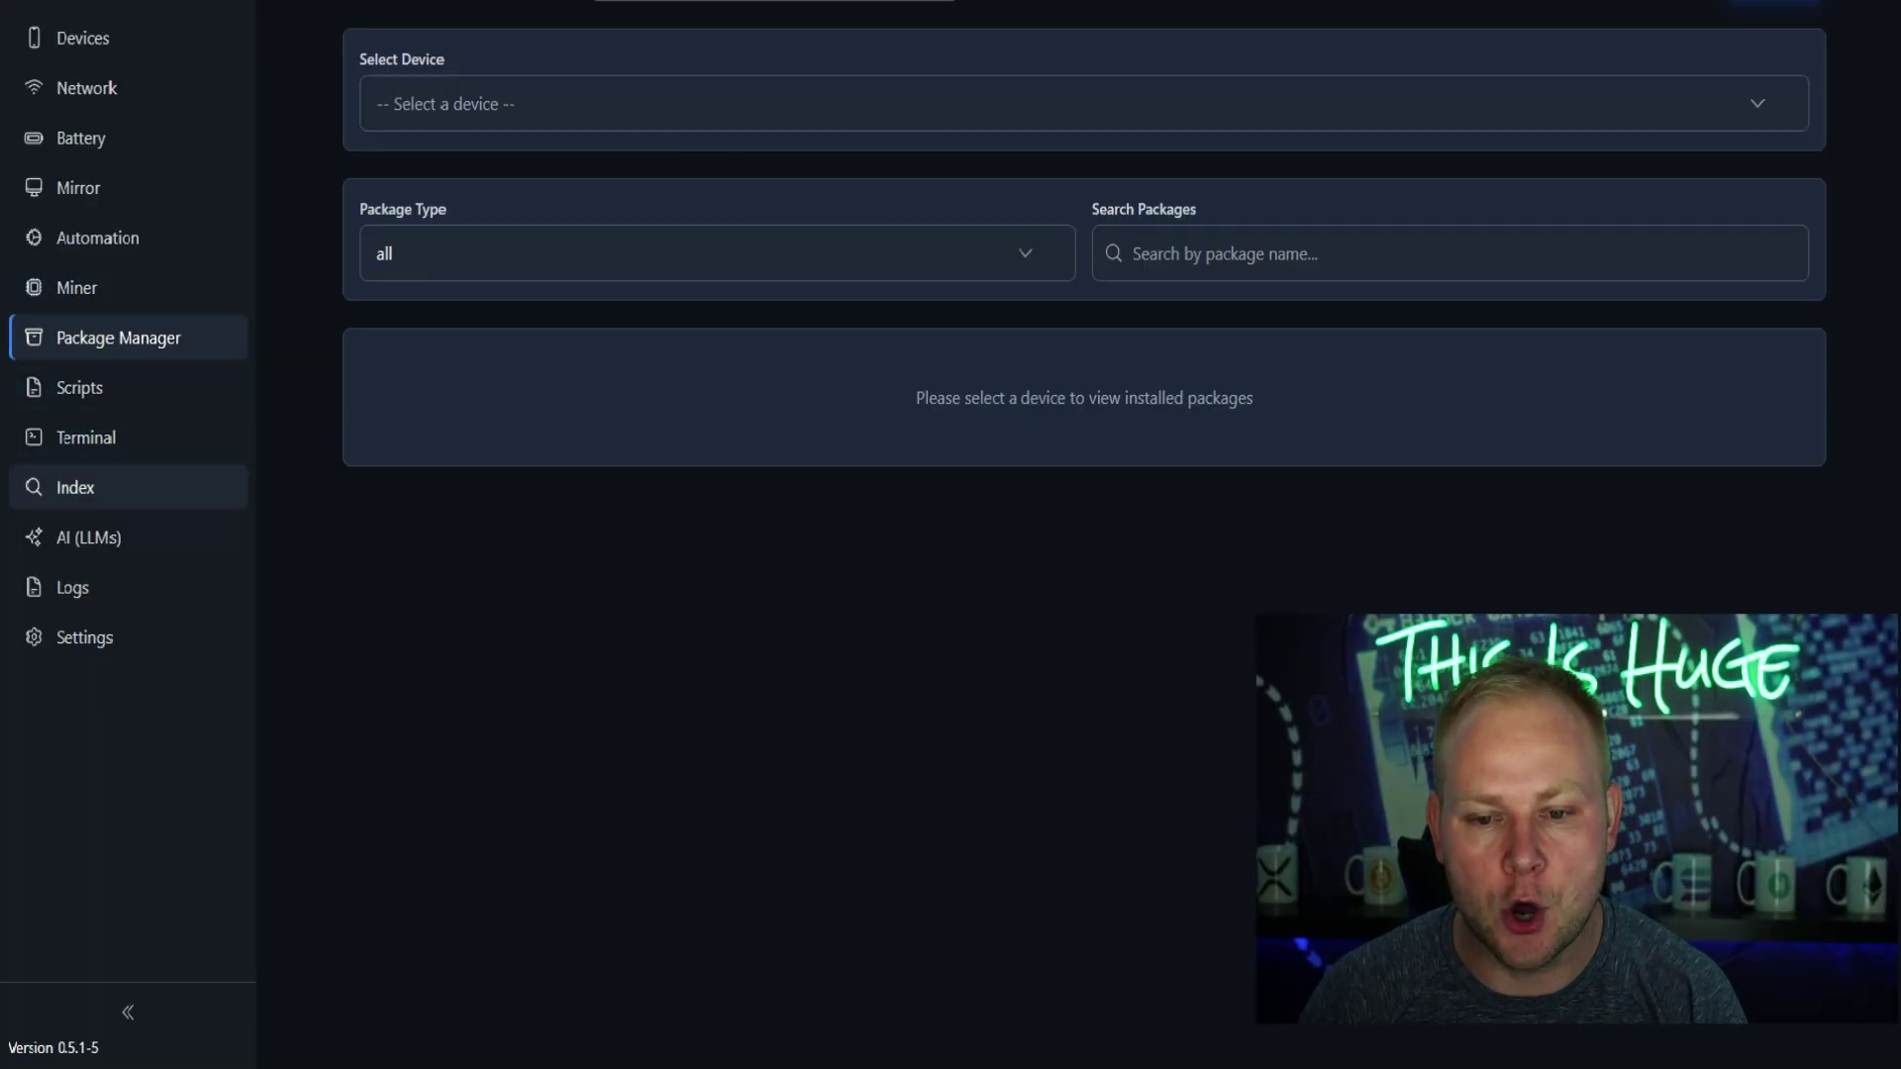
pyautogui.click(84, 636)
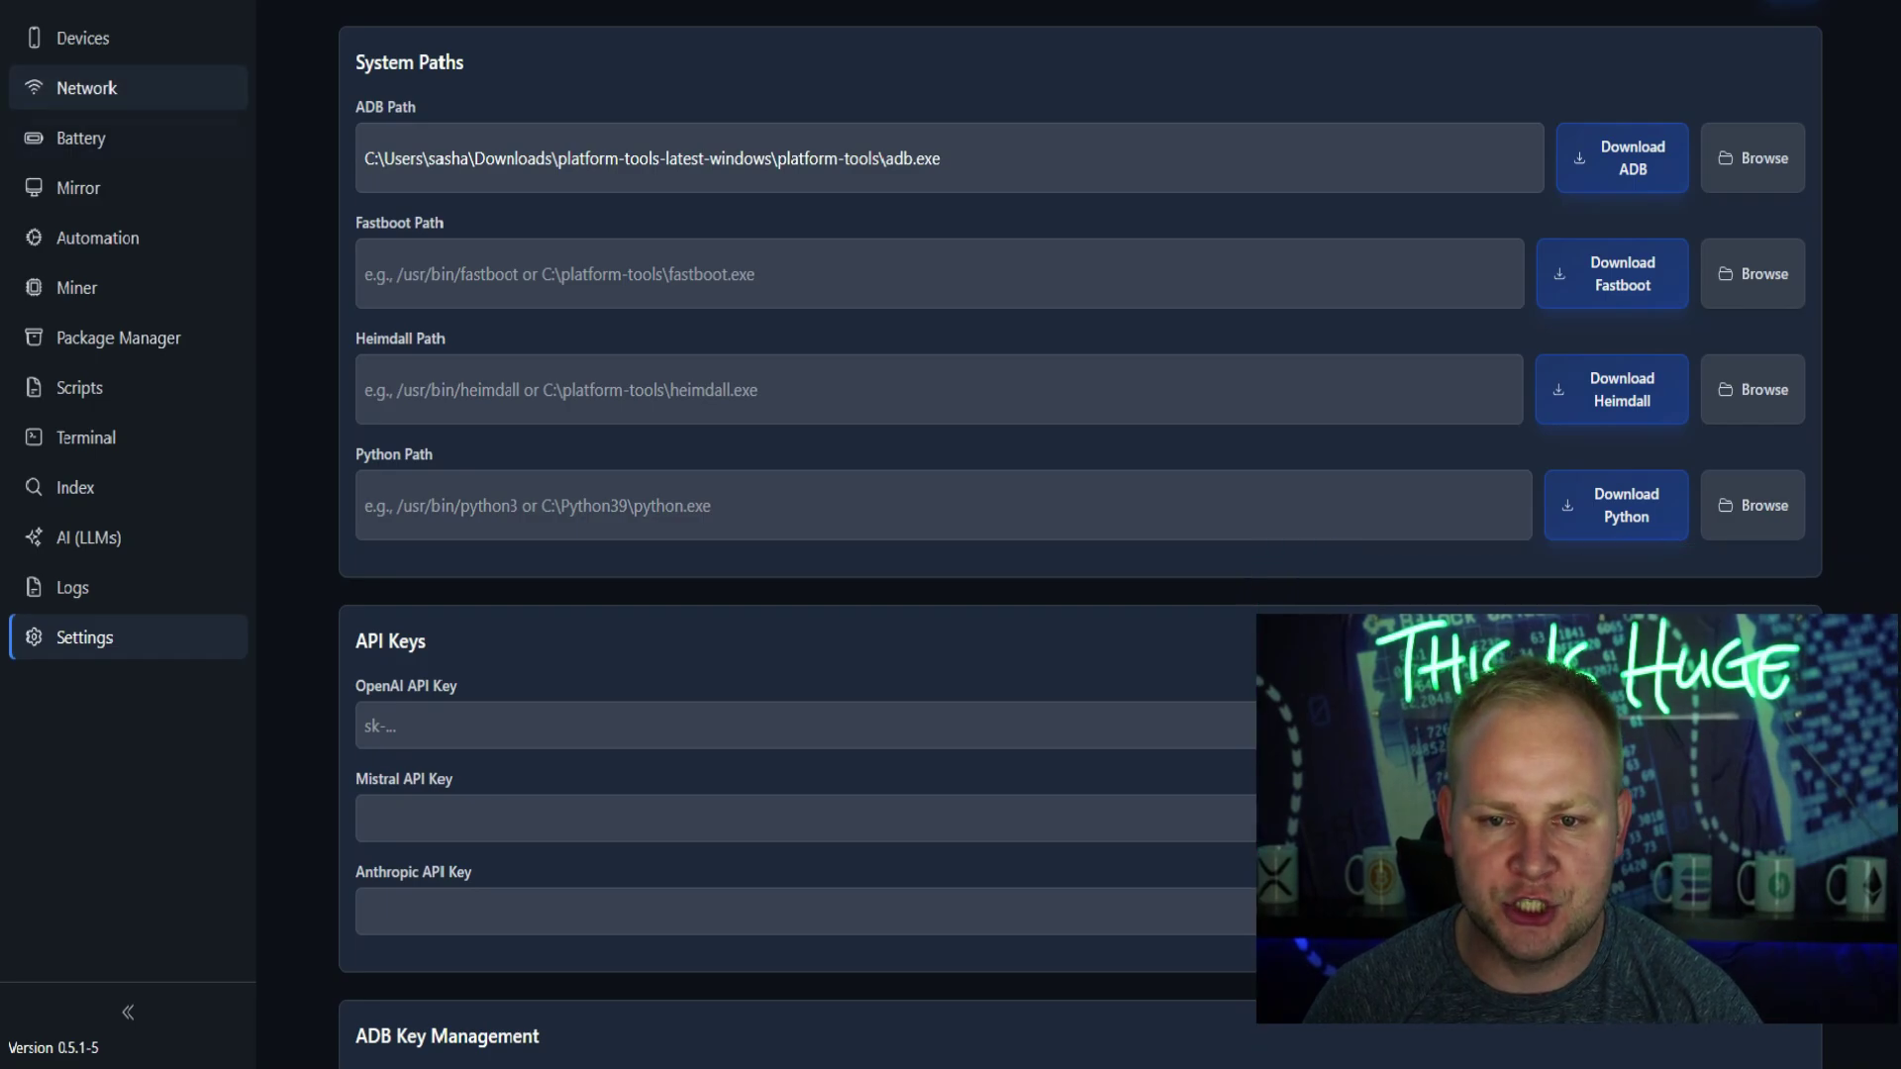
# - Create a miner bulksheet named Midnight Mining 1 that uses the Midnight Miner flightsheet
pyautogui.click(76, 287)
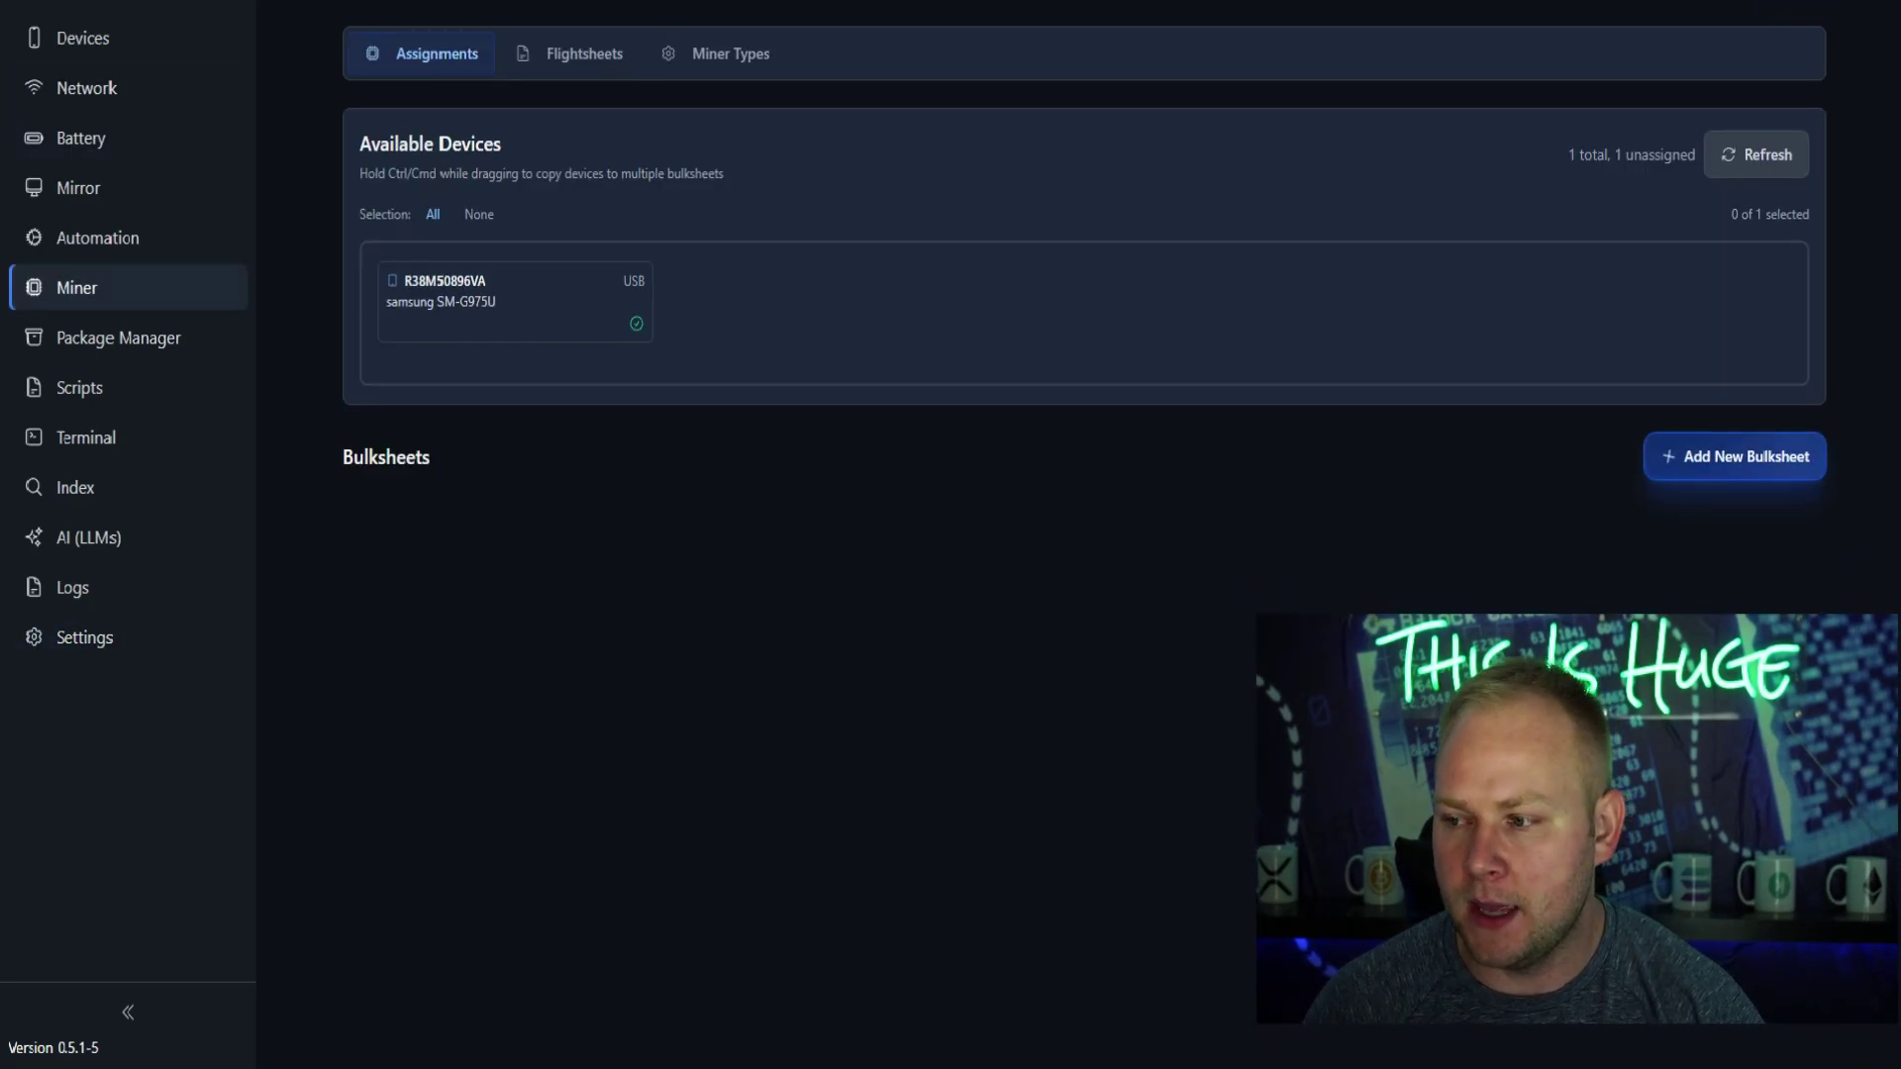
pyautogui.click(1735, 457)
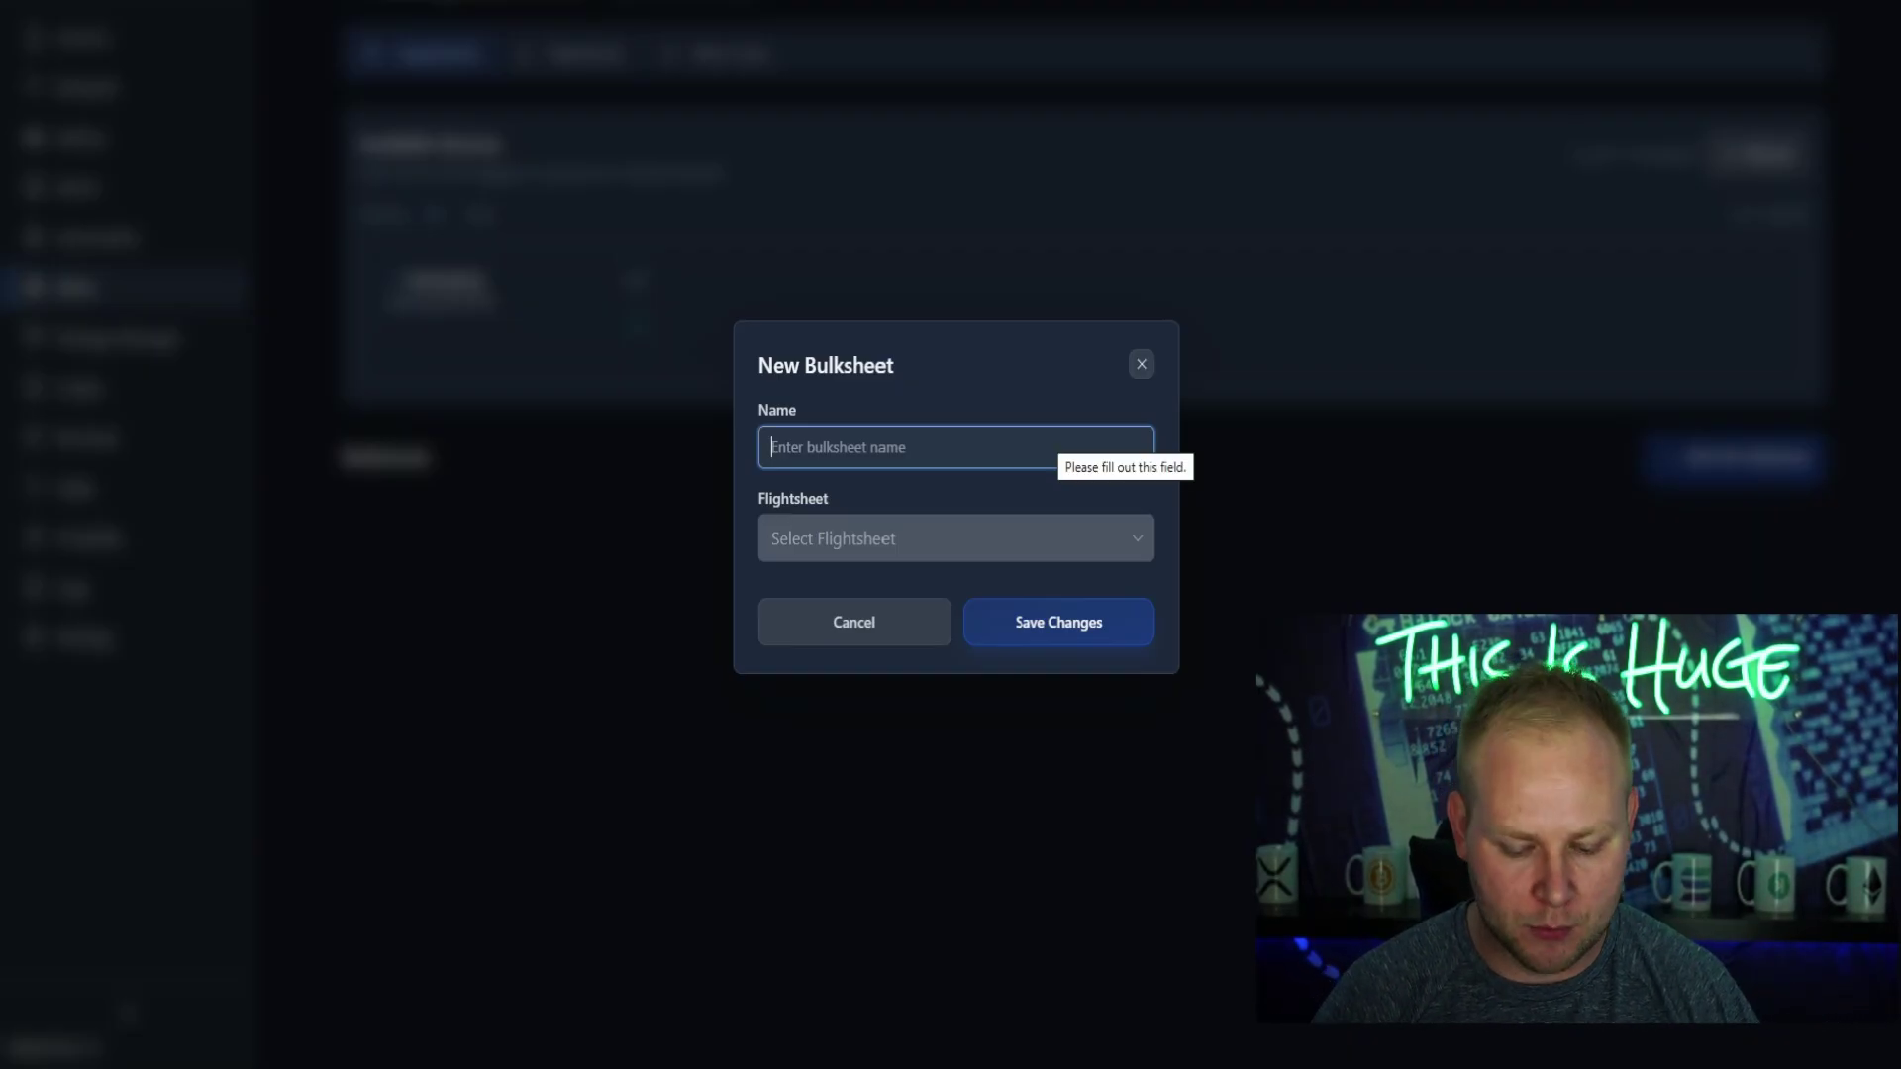
pyautogui.write('Midnght')
pyautogui.press('BackSpace')
pyautogui.press('BackSpace')
pyautogui.press('BackSpace')
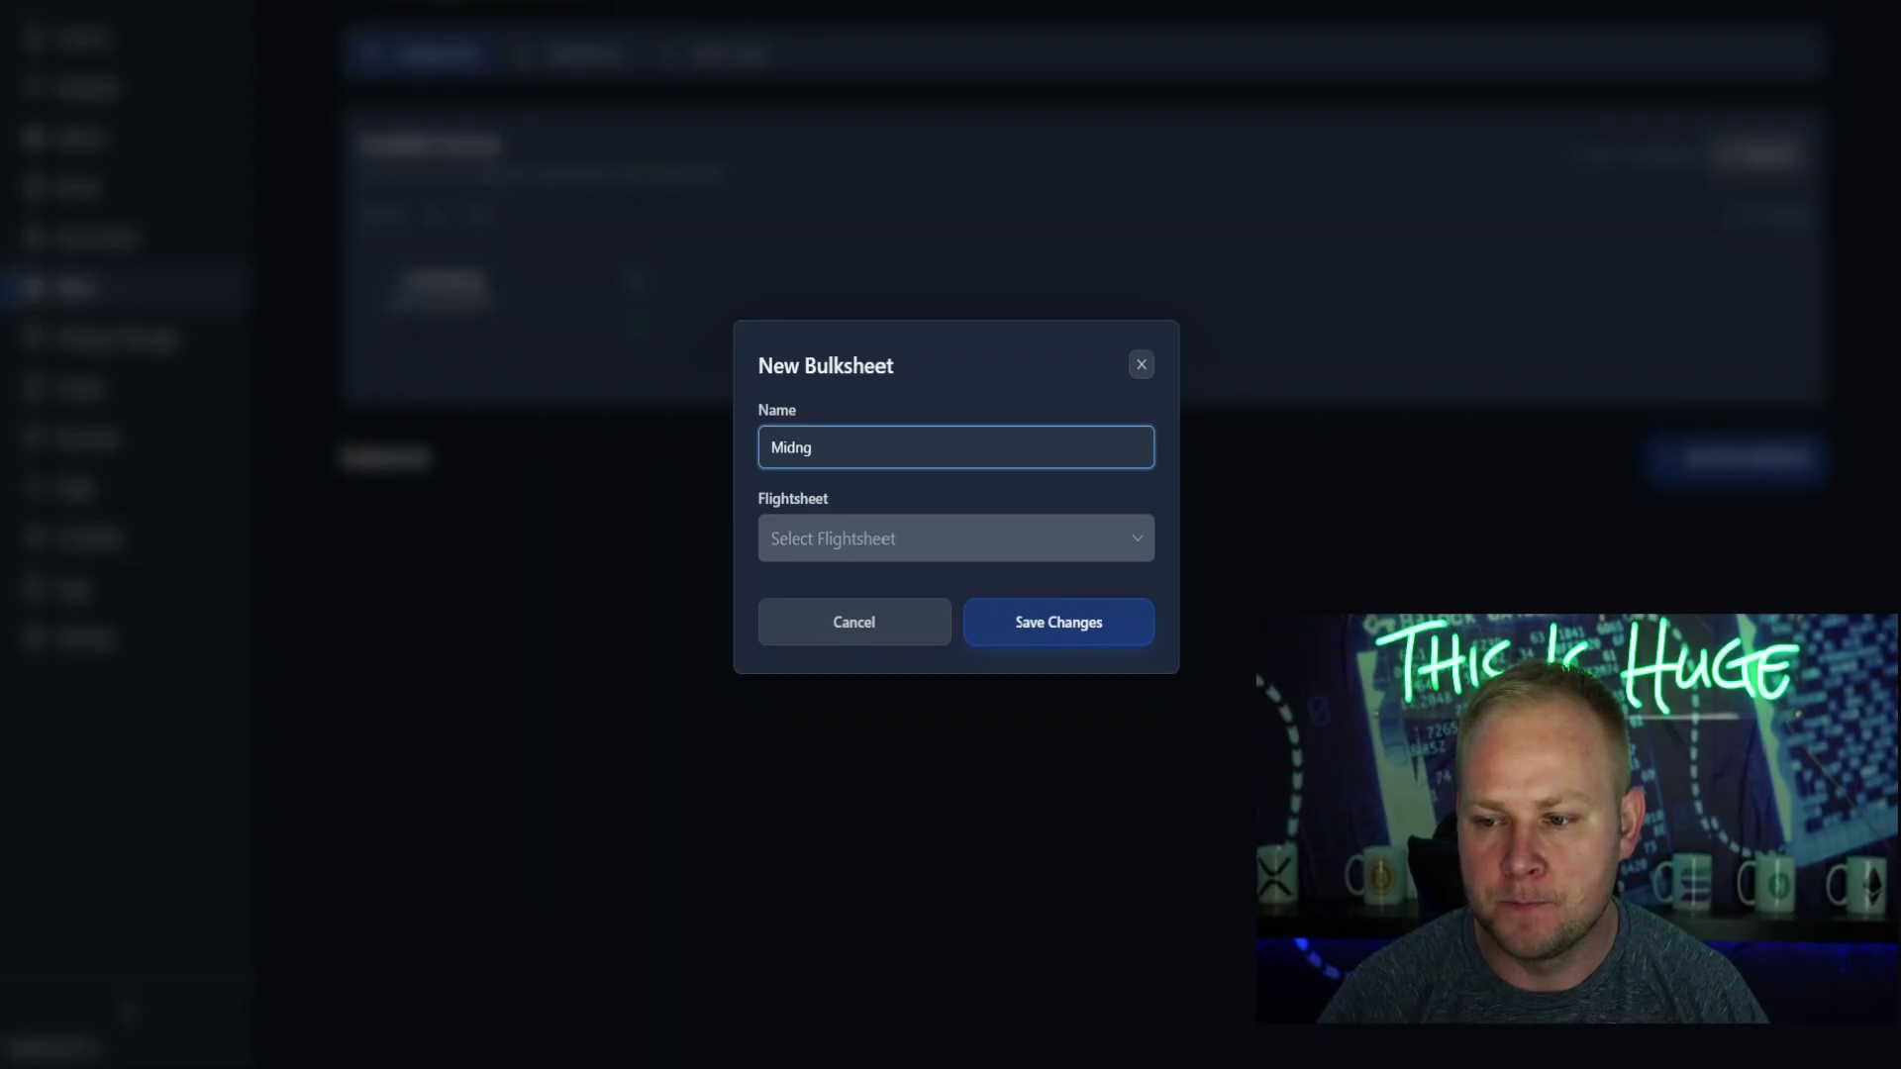
pyautogui.write('ight Mining 1')
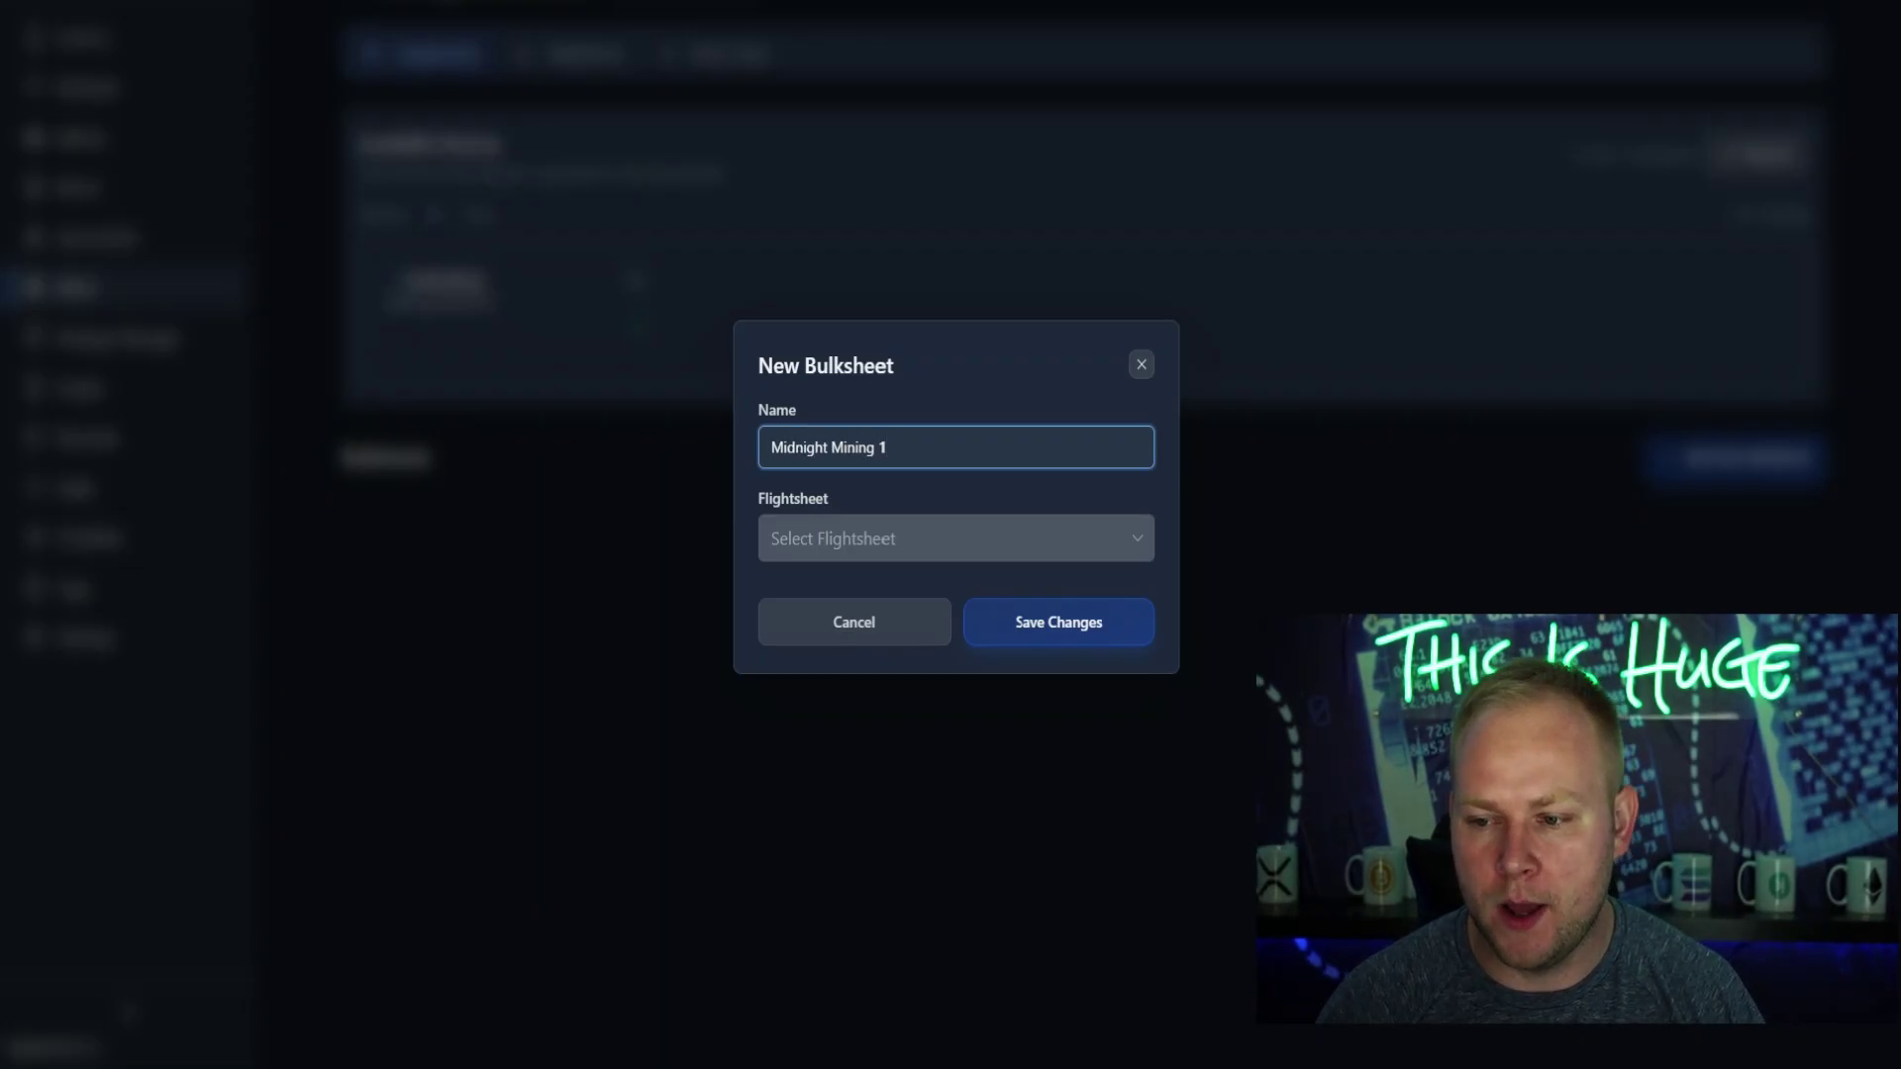
pyautogui.click(956, 538)
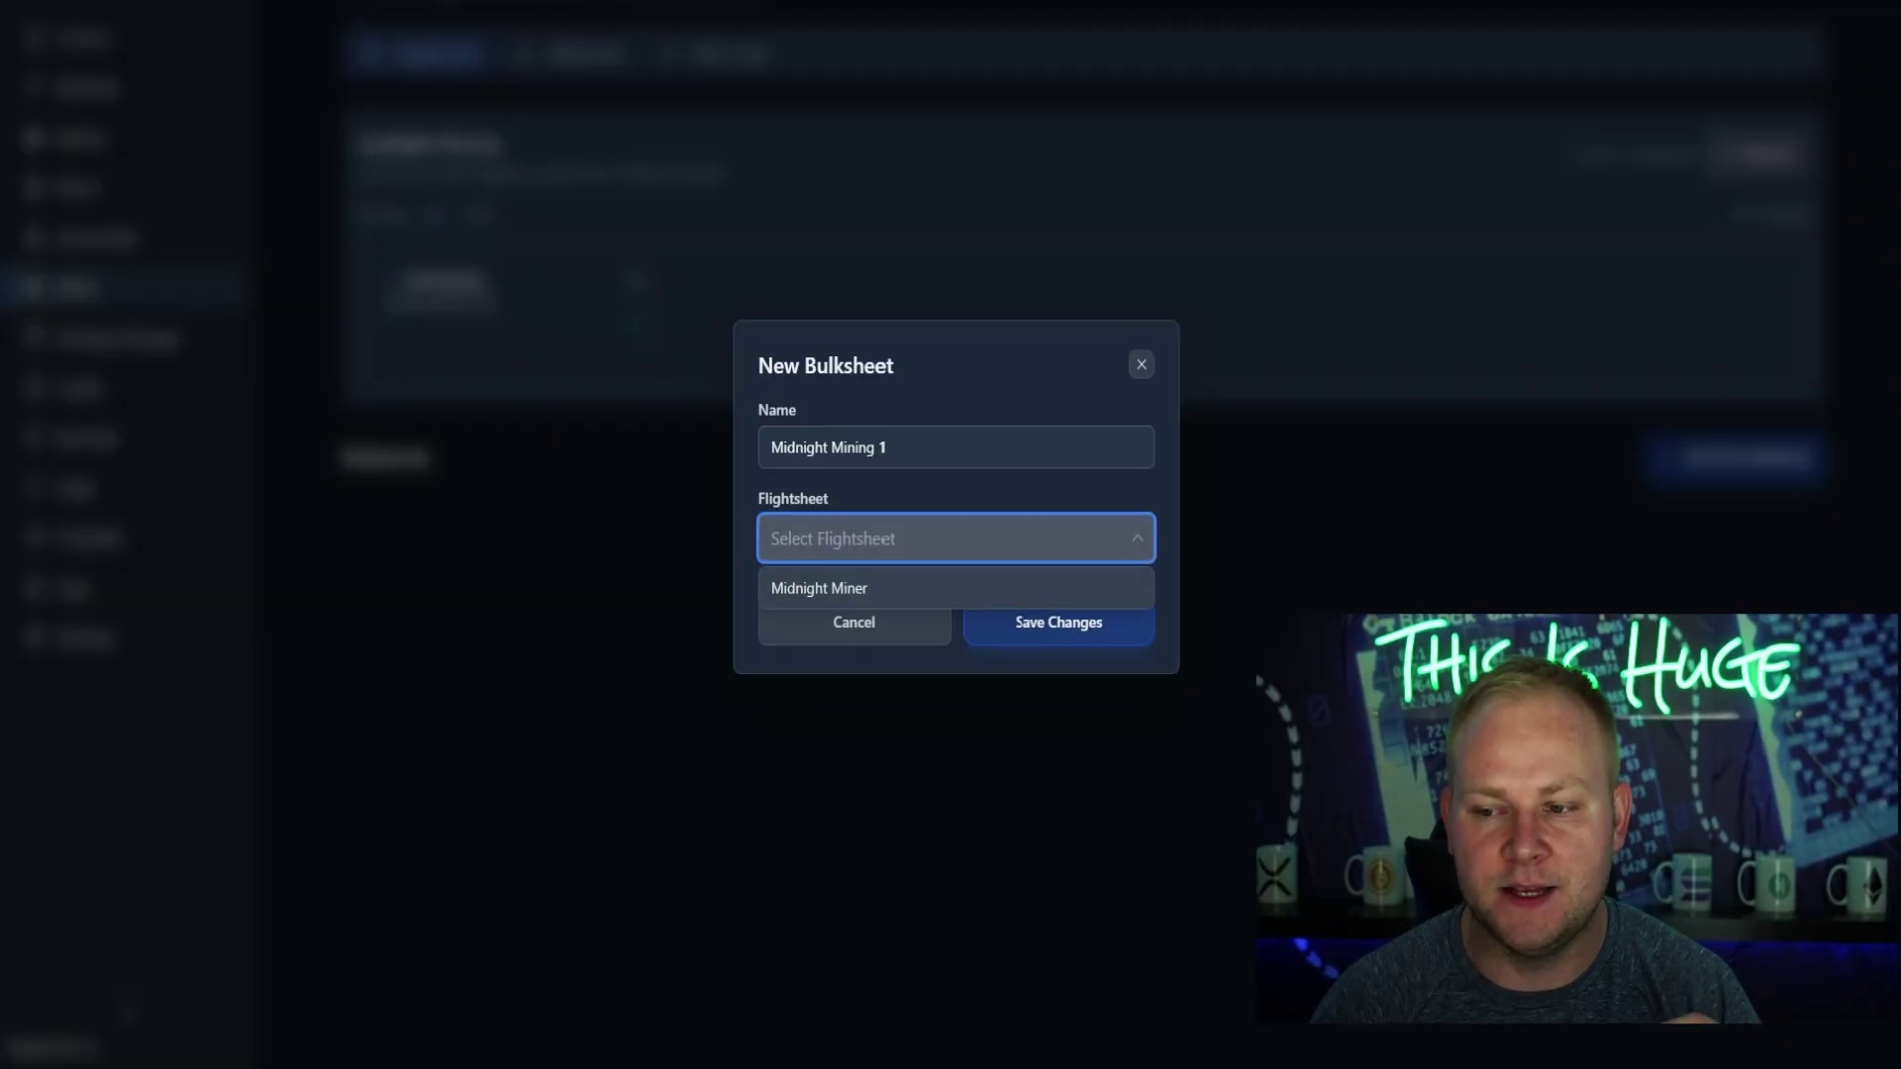
pyautogui.click(819, 589)
pyautogui.click(1058, 622)
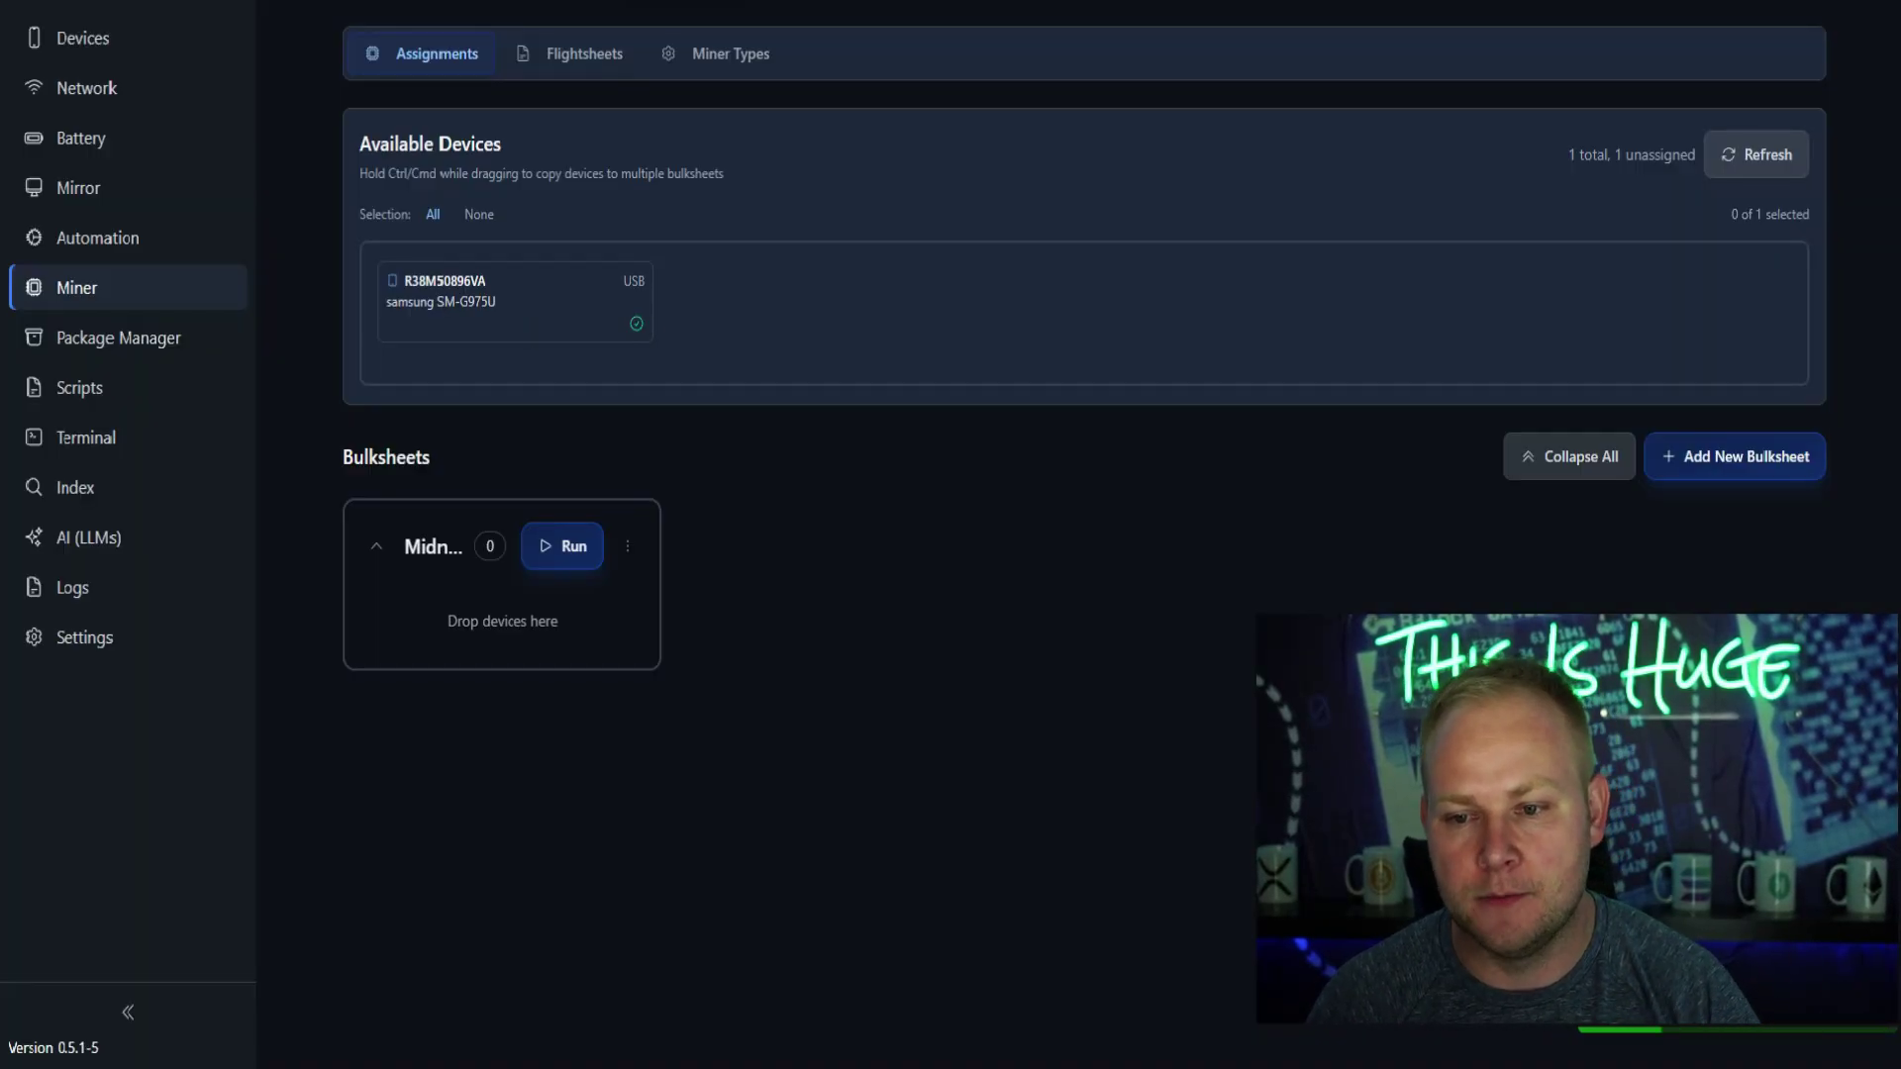
# - Assign the available samsung SM-G975U device to the Midnight Mining 1 bulksheet
pyautogui.click(515, 302)
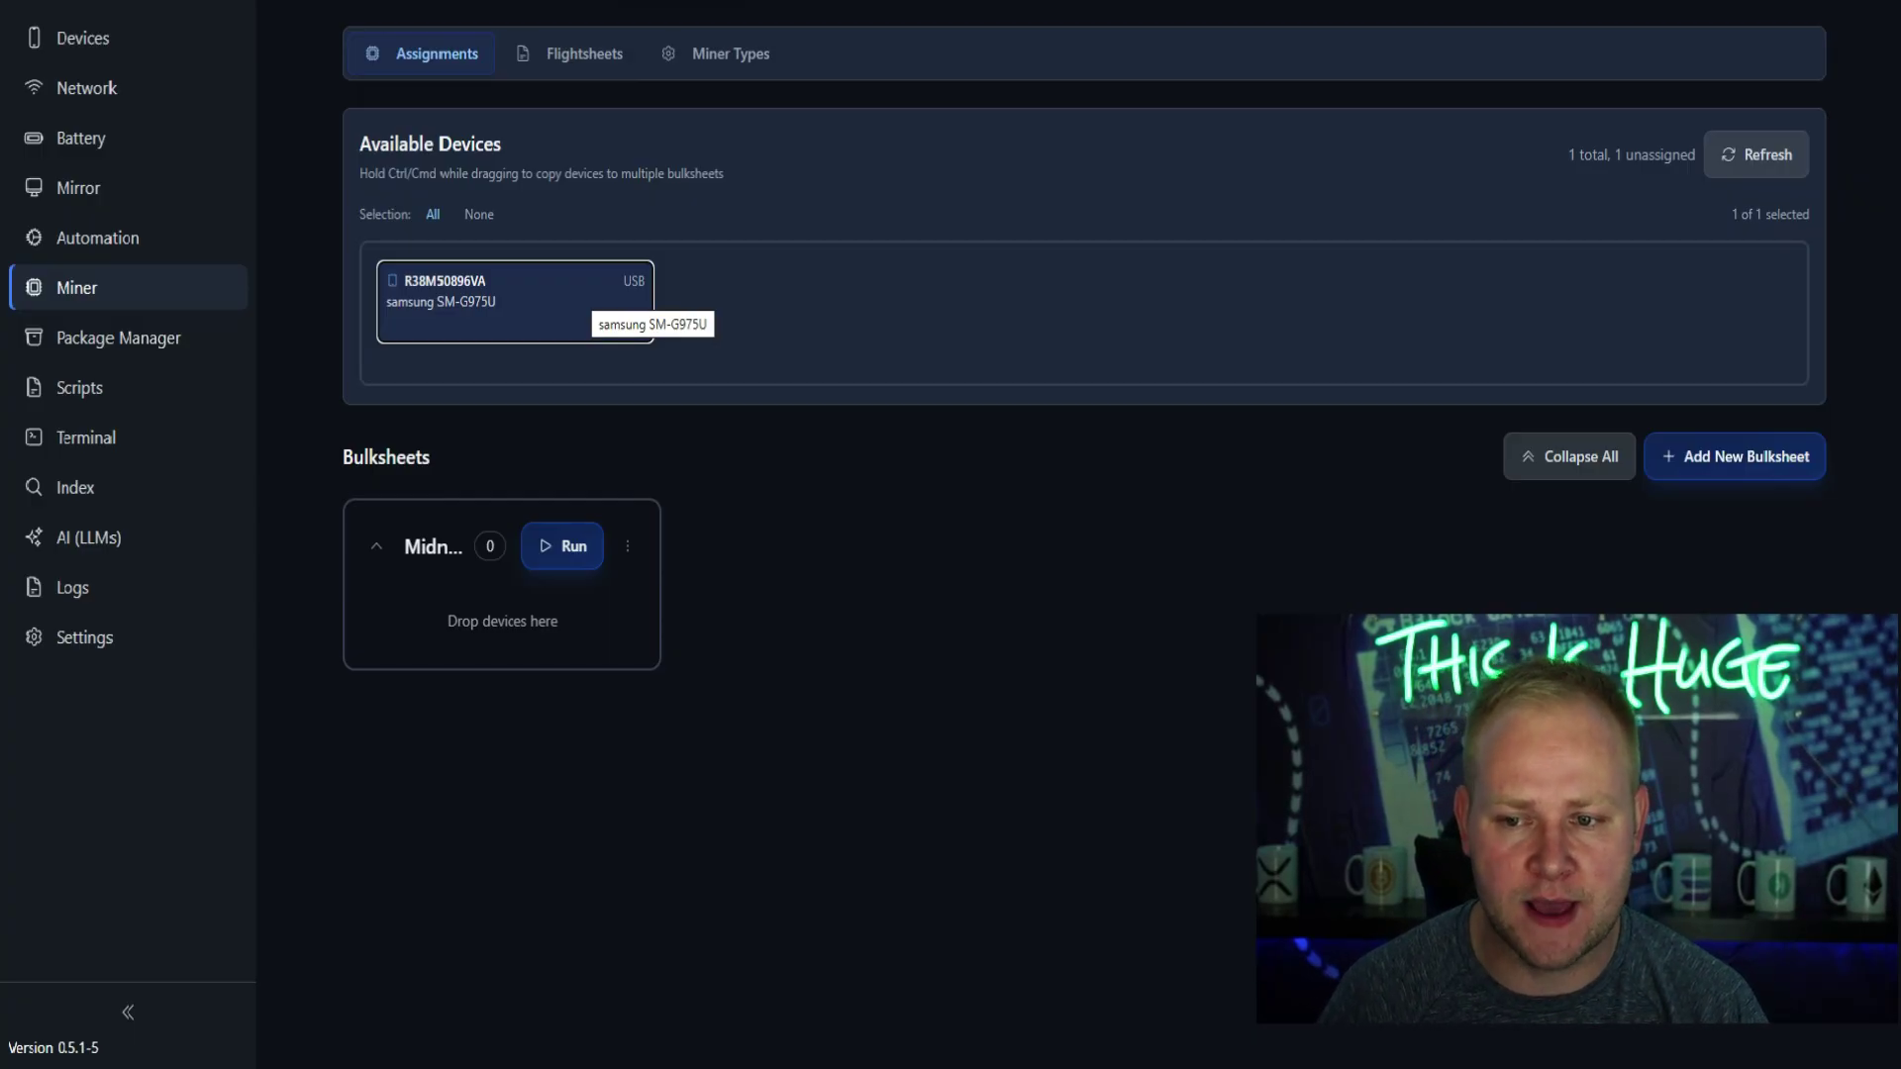
pyautogui.moveTo(514, 302); pyautogui.dragTo(502, 609)
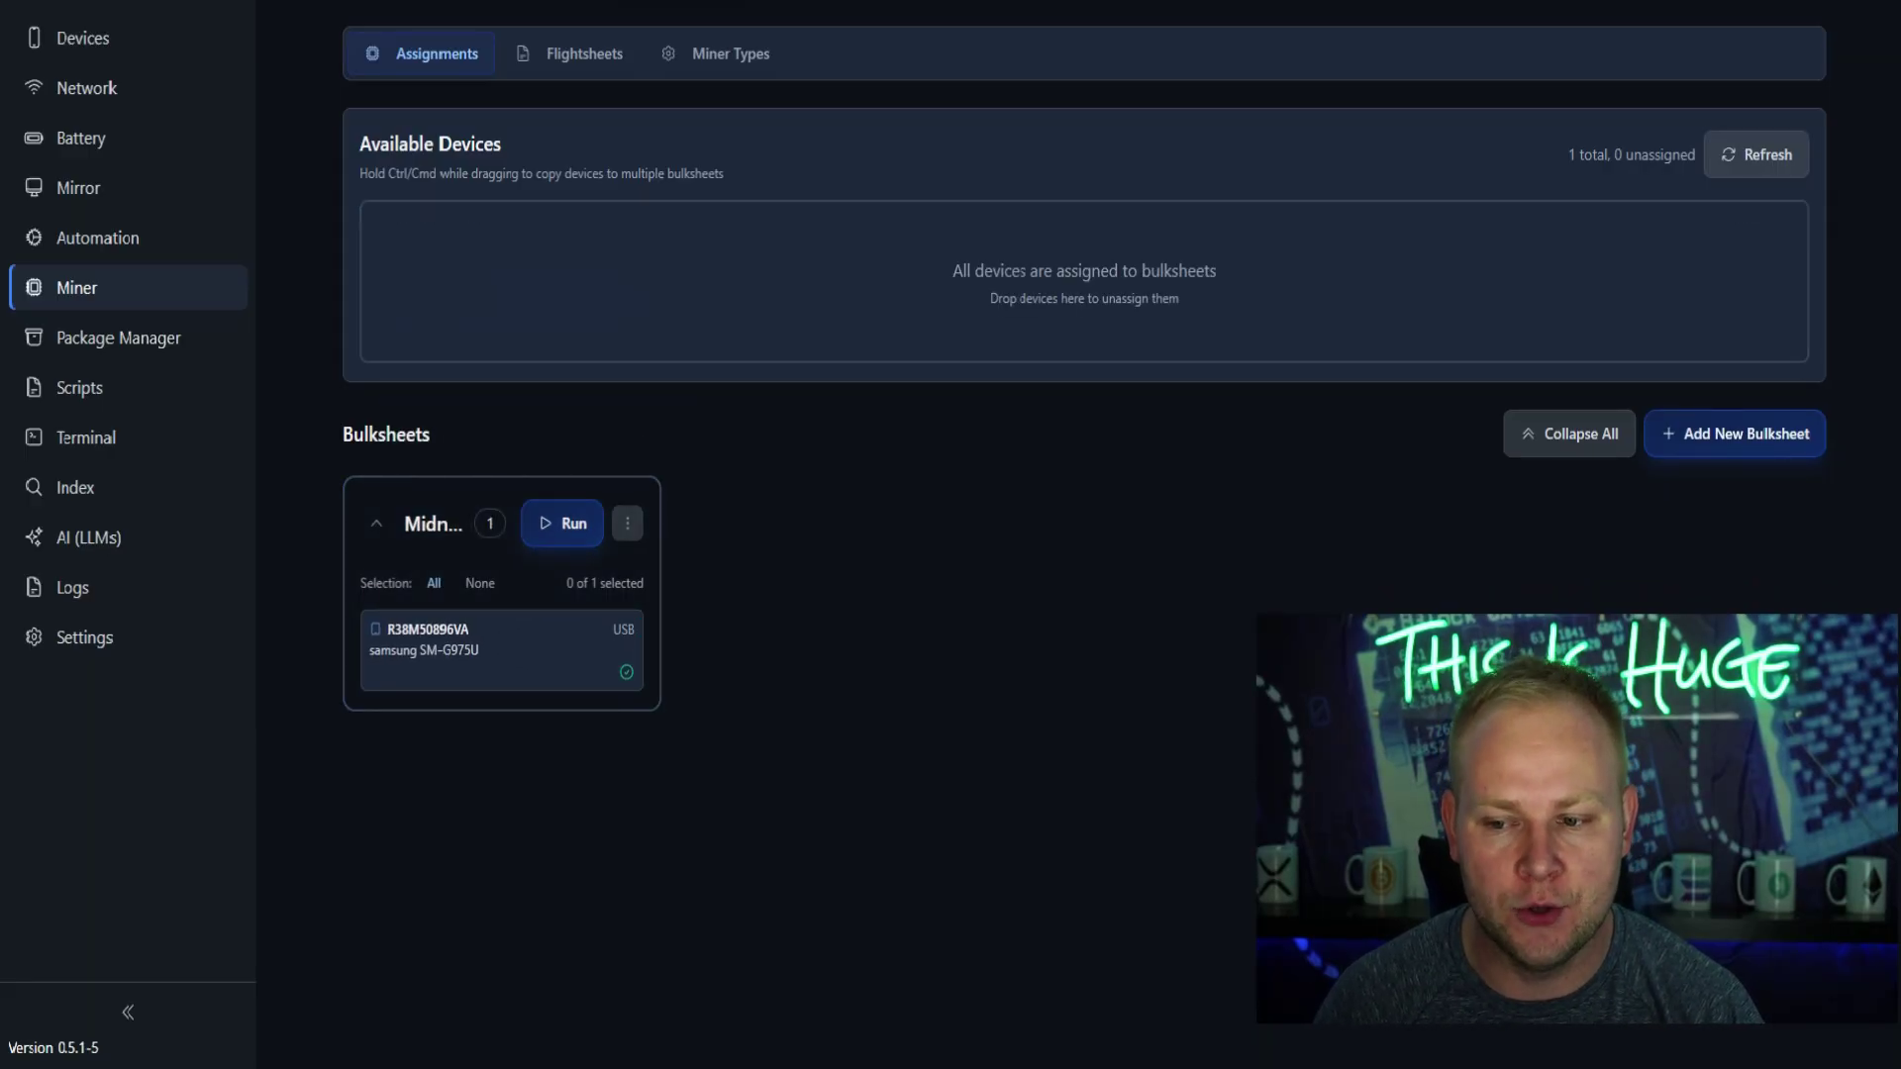
# - Select the assigned Samsung phone in the bulksheet and review the install options for Termux and the miner
pyautogui.click(626, 522)
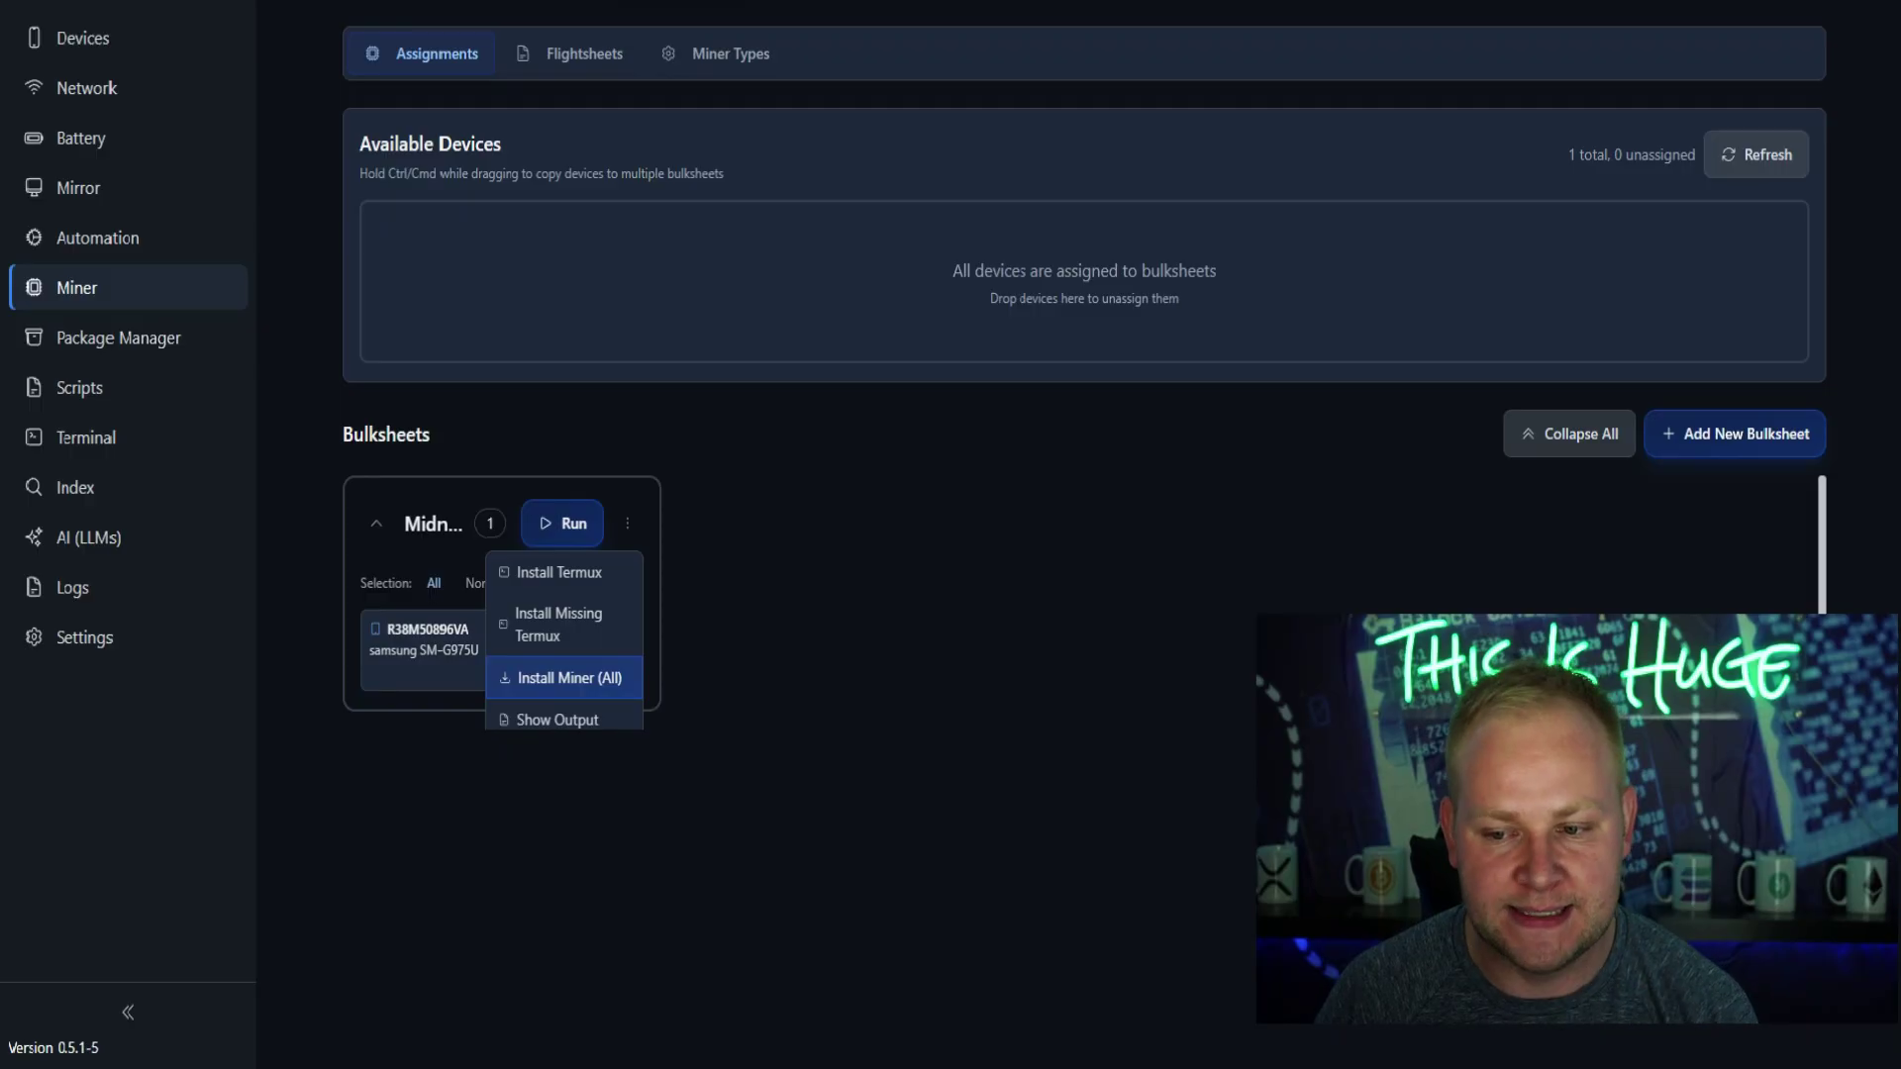
pyautogui.click(423, 644)
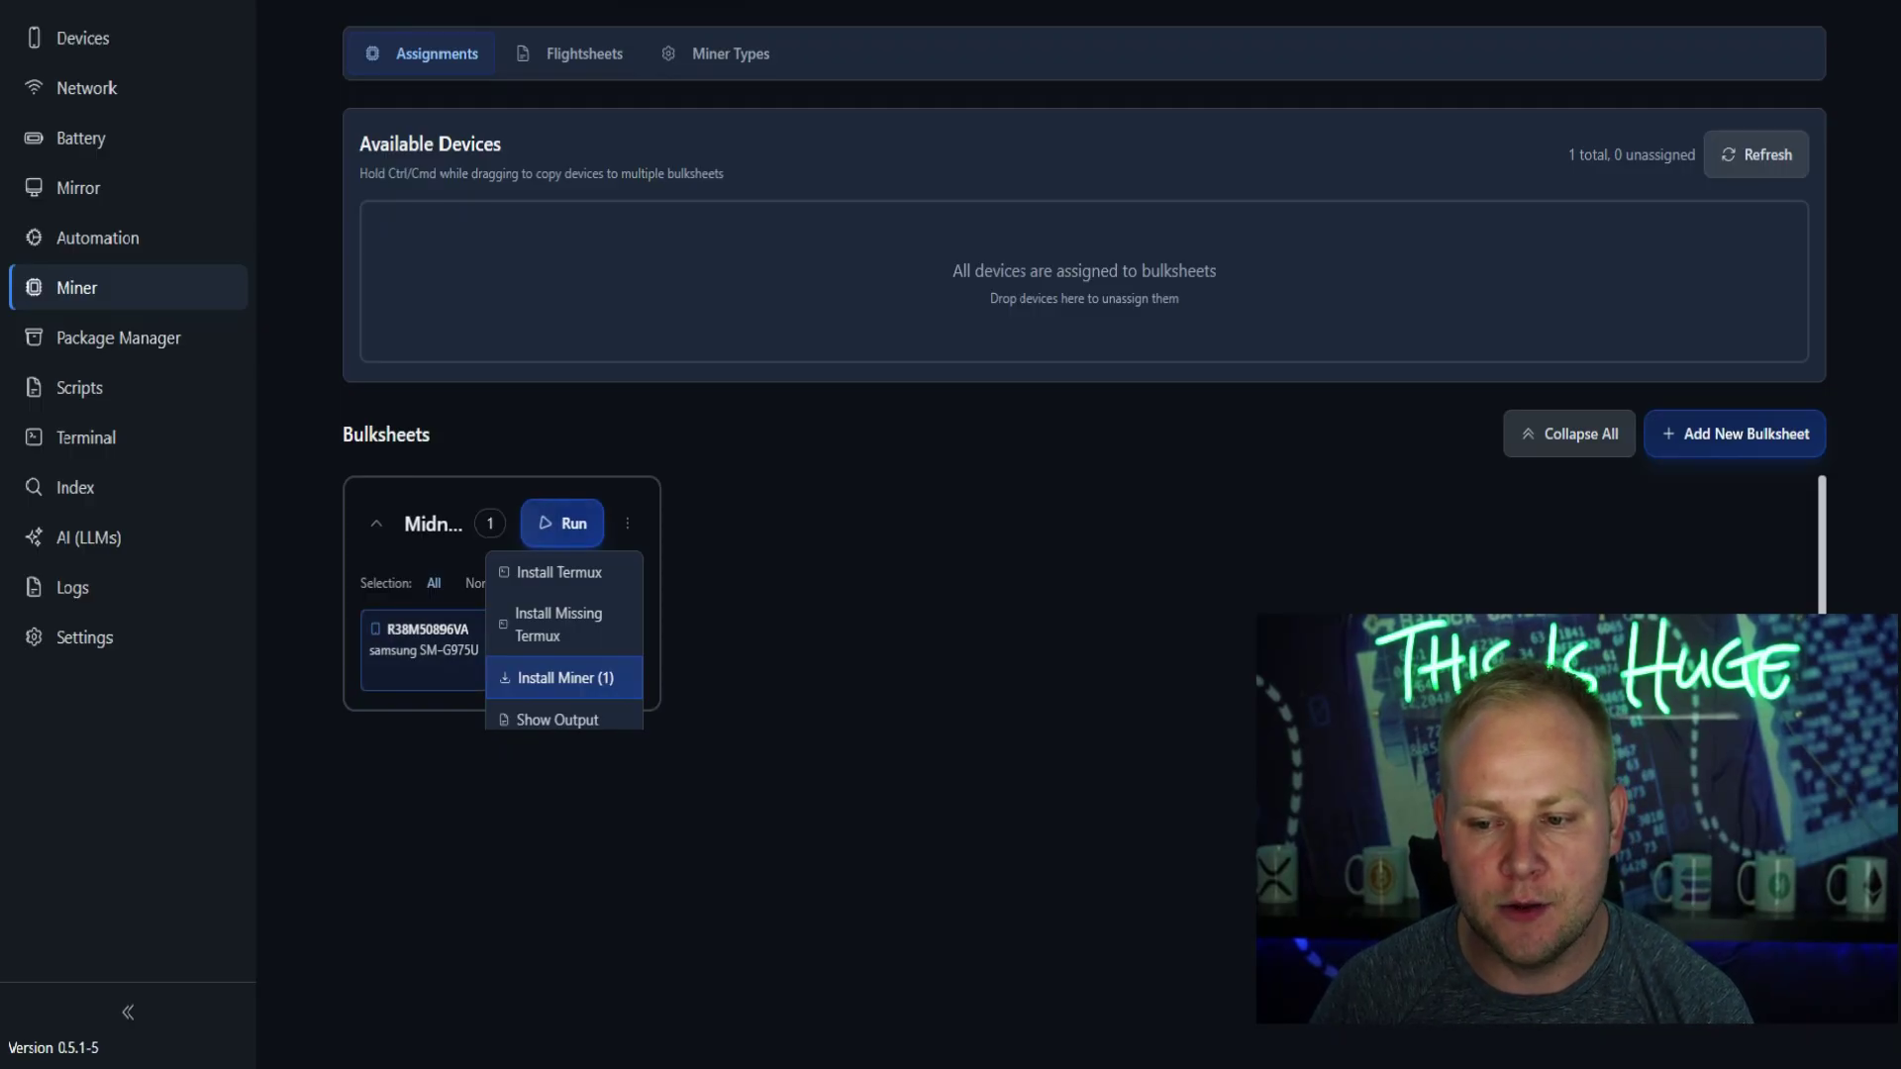
pyautogui.click(626, 523)
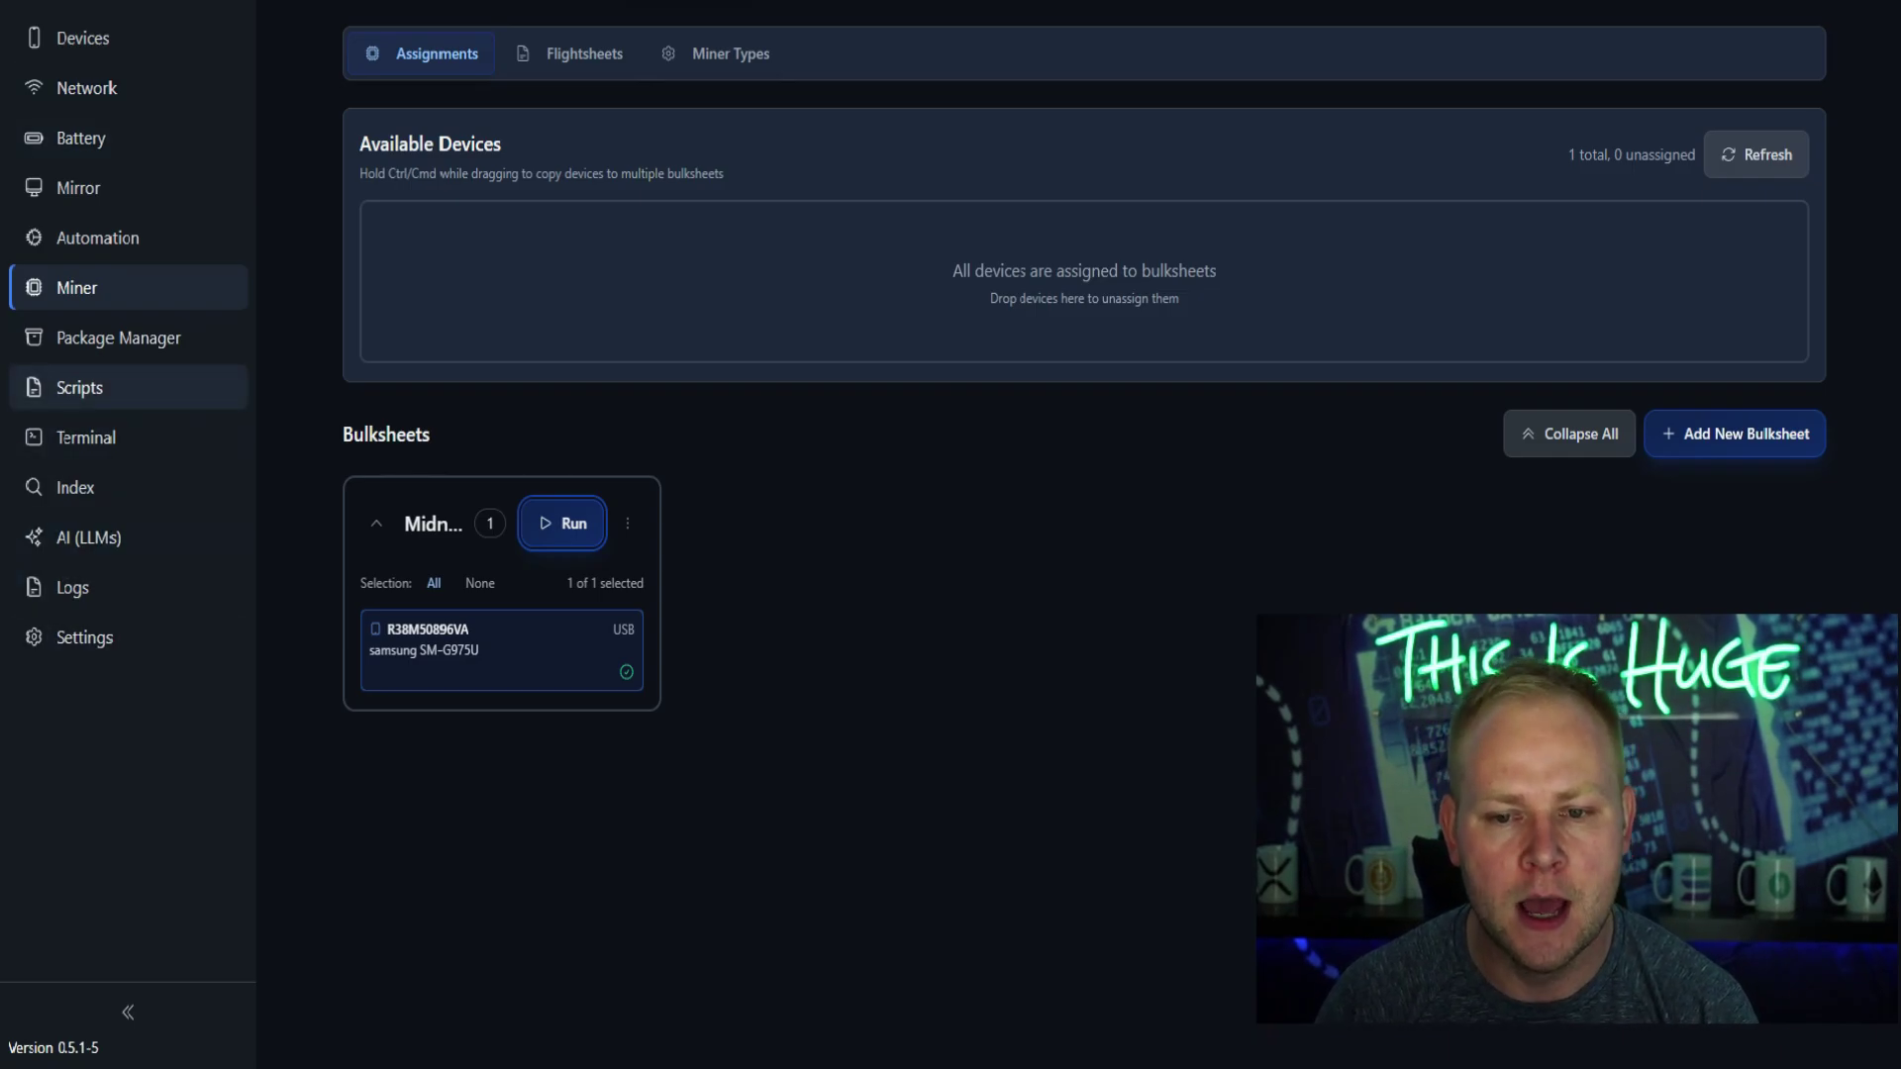
# - Browse the official Cellhasher scripts, including those for installing and repairing Termux
pyautogui.click(79, 387)
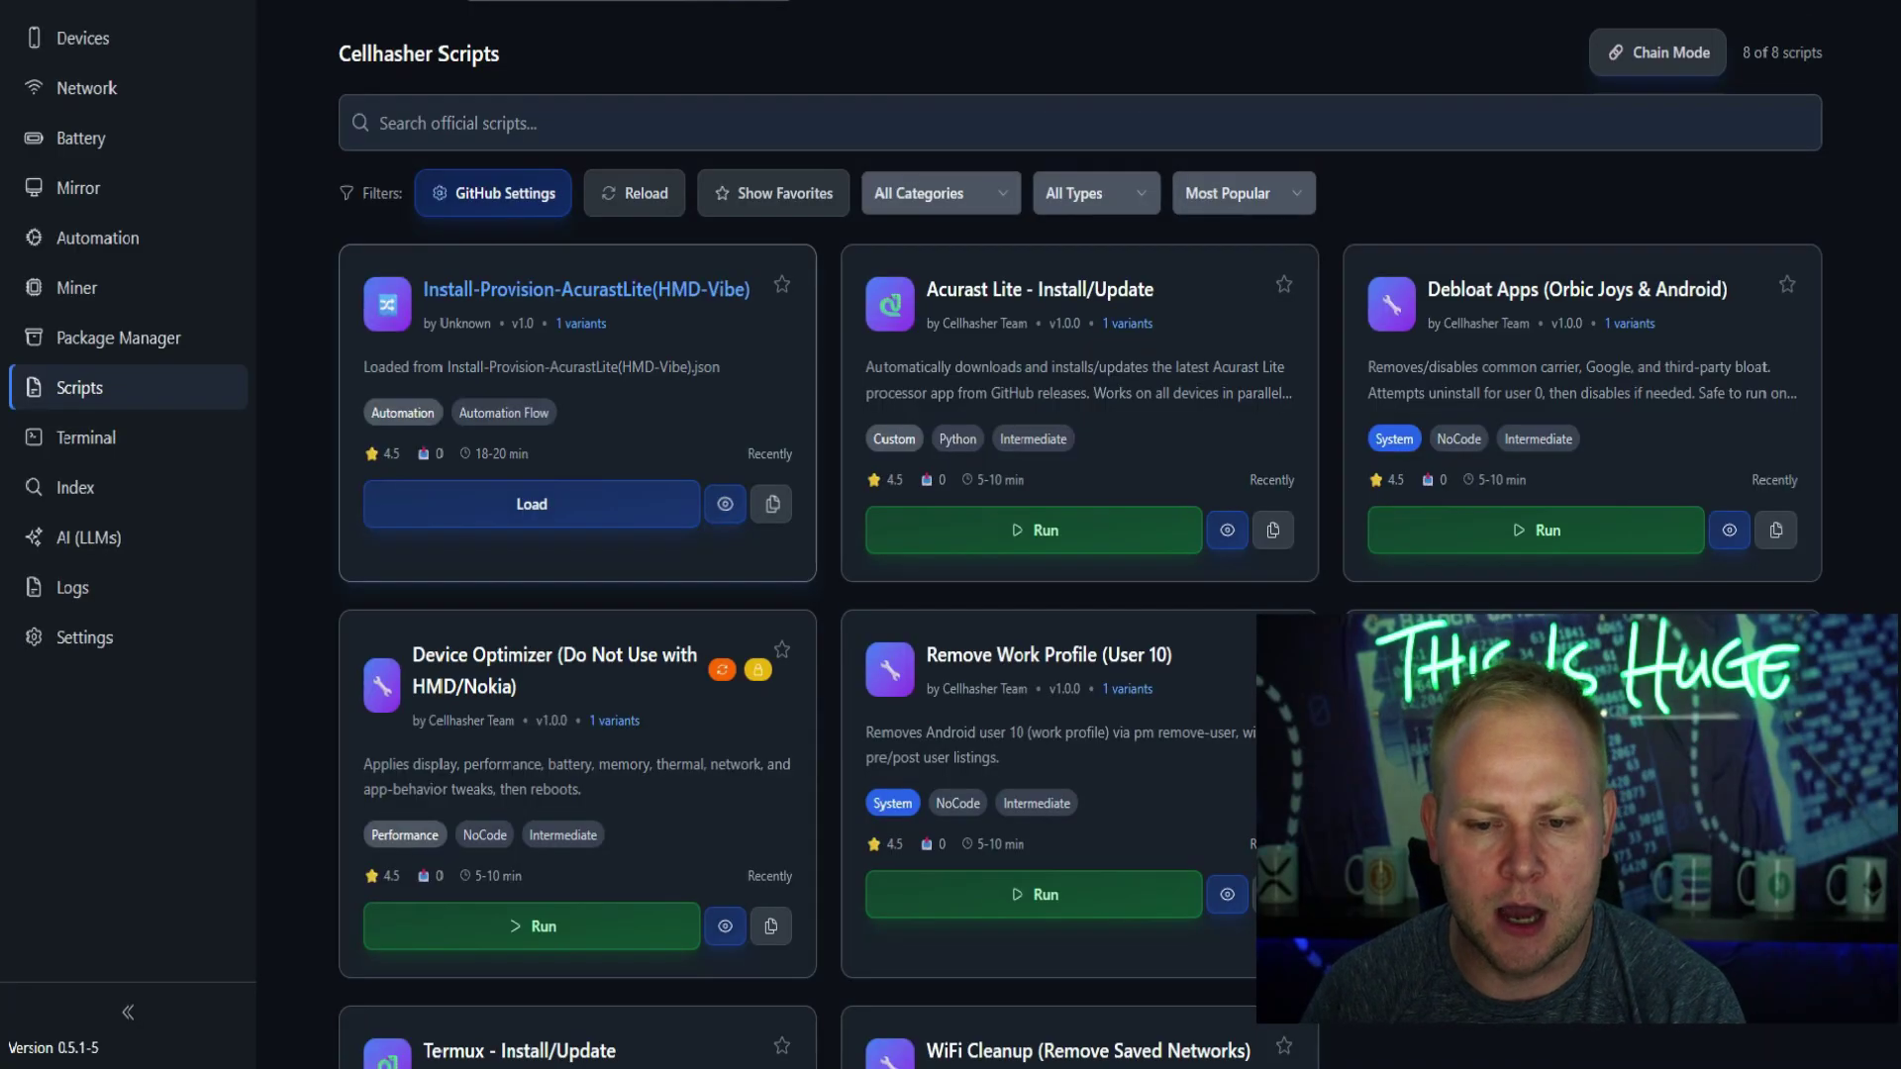
pyautogui.scroll(-5, 515, 485)
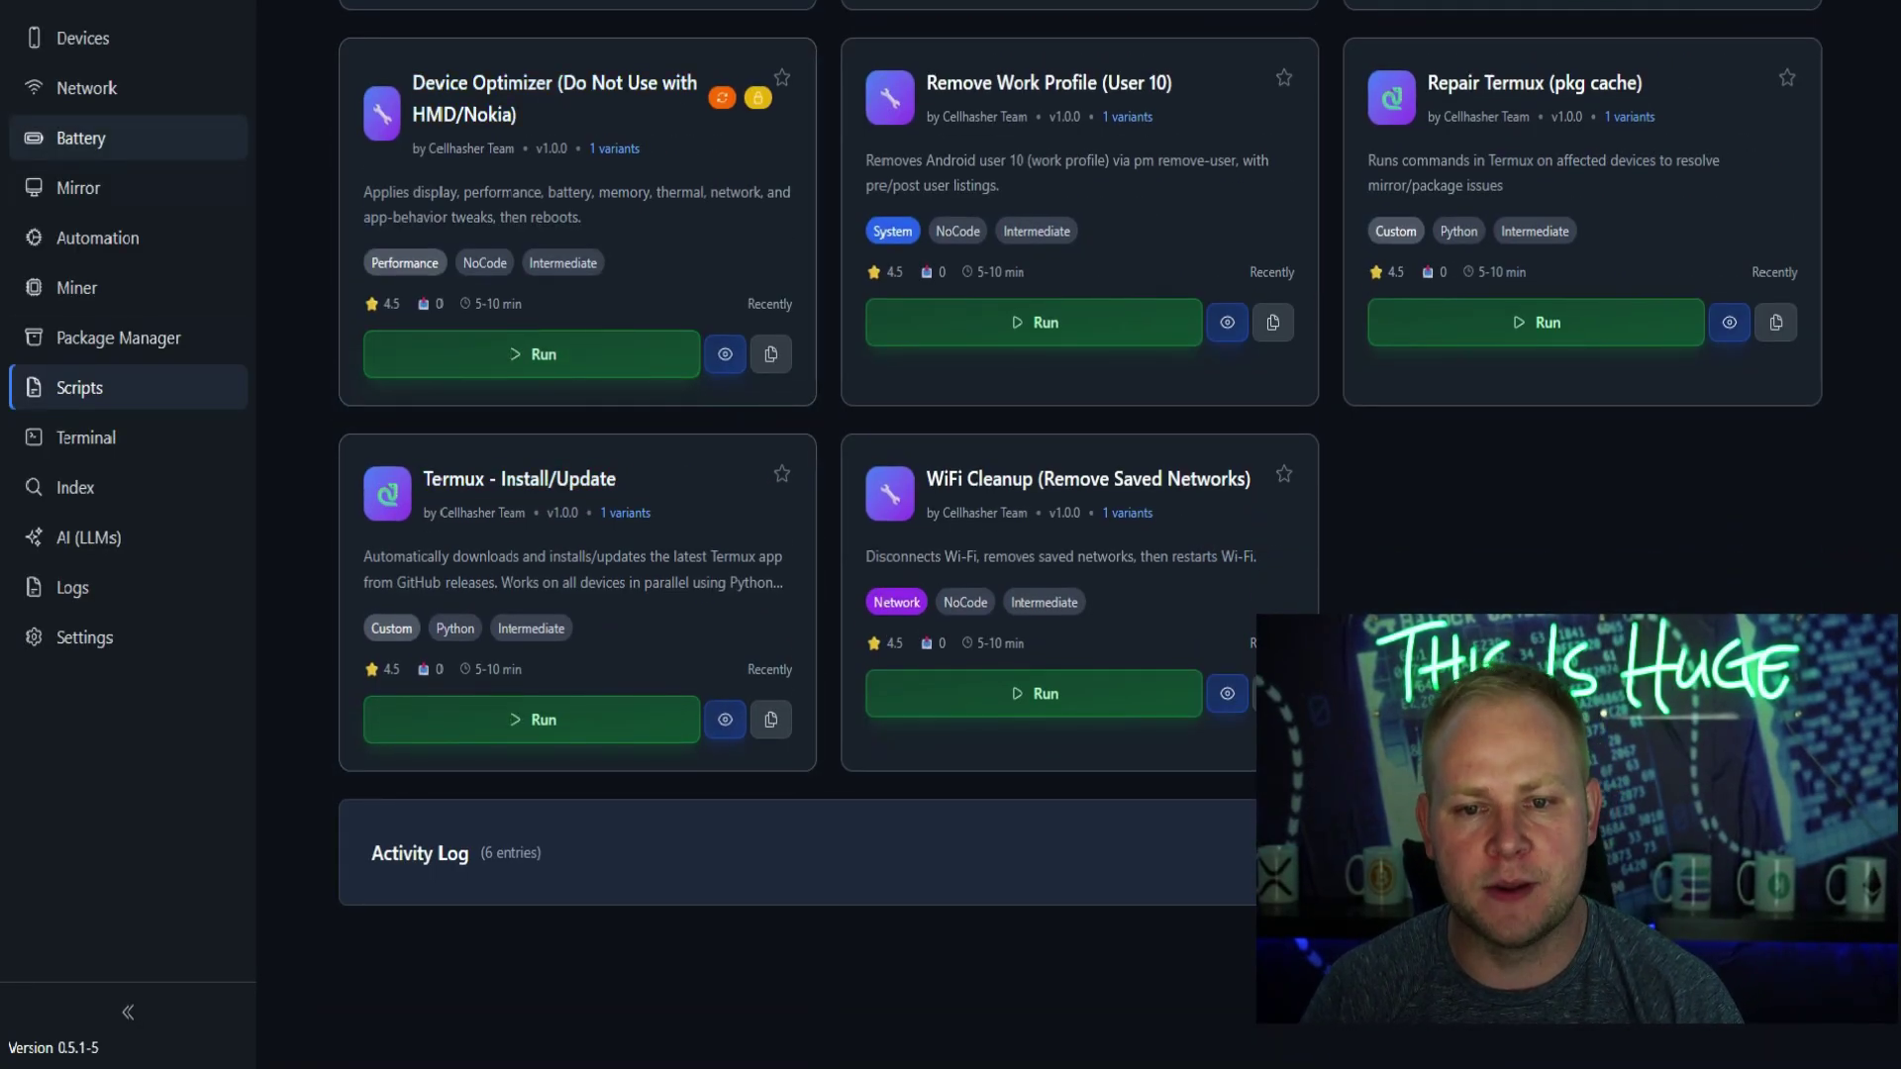
# - Start mirroring the connected Samsung phone's screen with the default quality settings
pyautogui.click(79, 187)
pyautogui.click(445, 127)
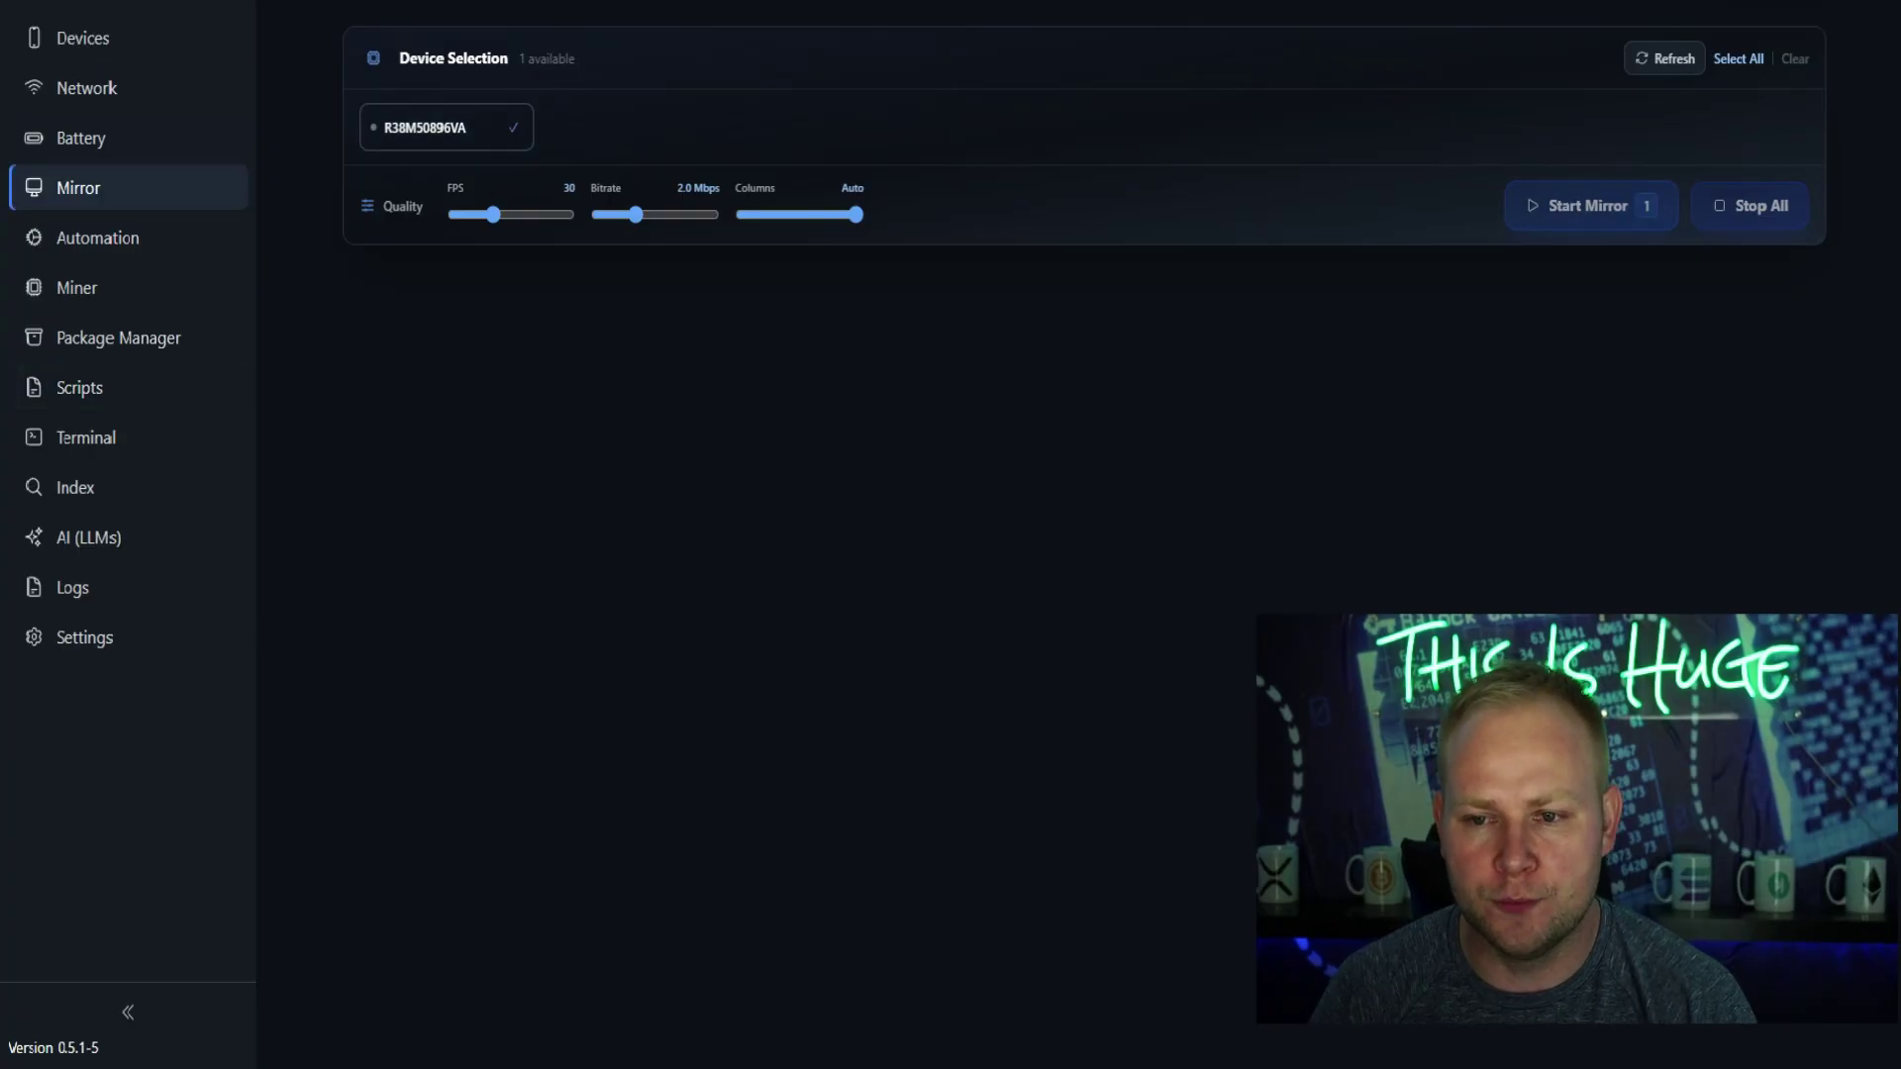
pyautogui.click(1559, 206)
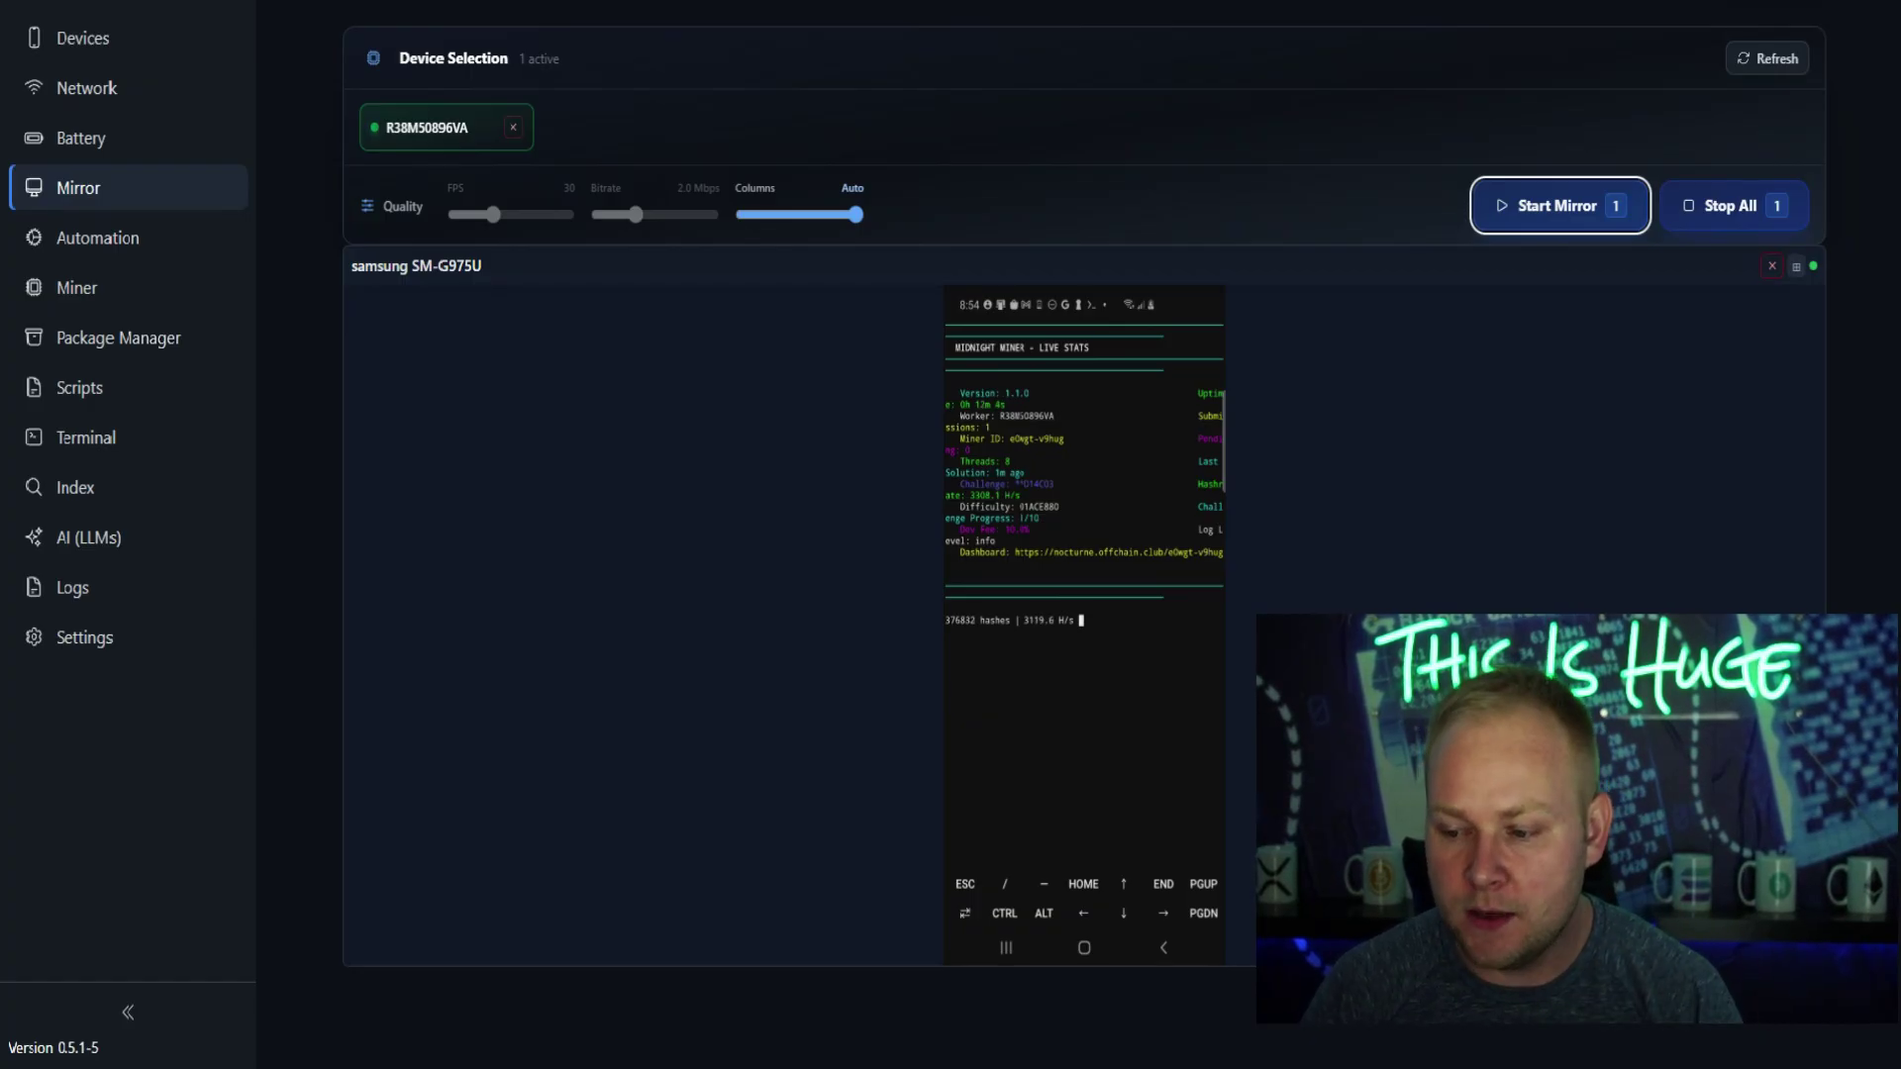
# - Switch to the browser and examine the miner's average hashrate and total NIGHT on the Nocturne dashboard
pyautogui.moveTo(1156, 1064)
pyautogui.moveTo(1049, 975)
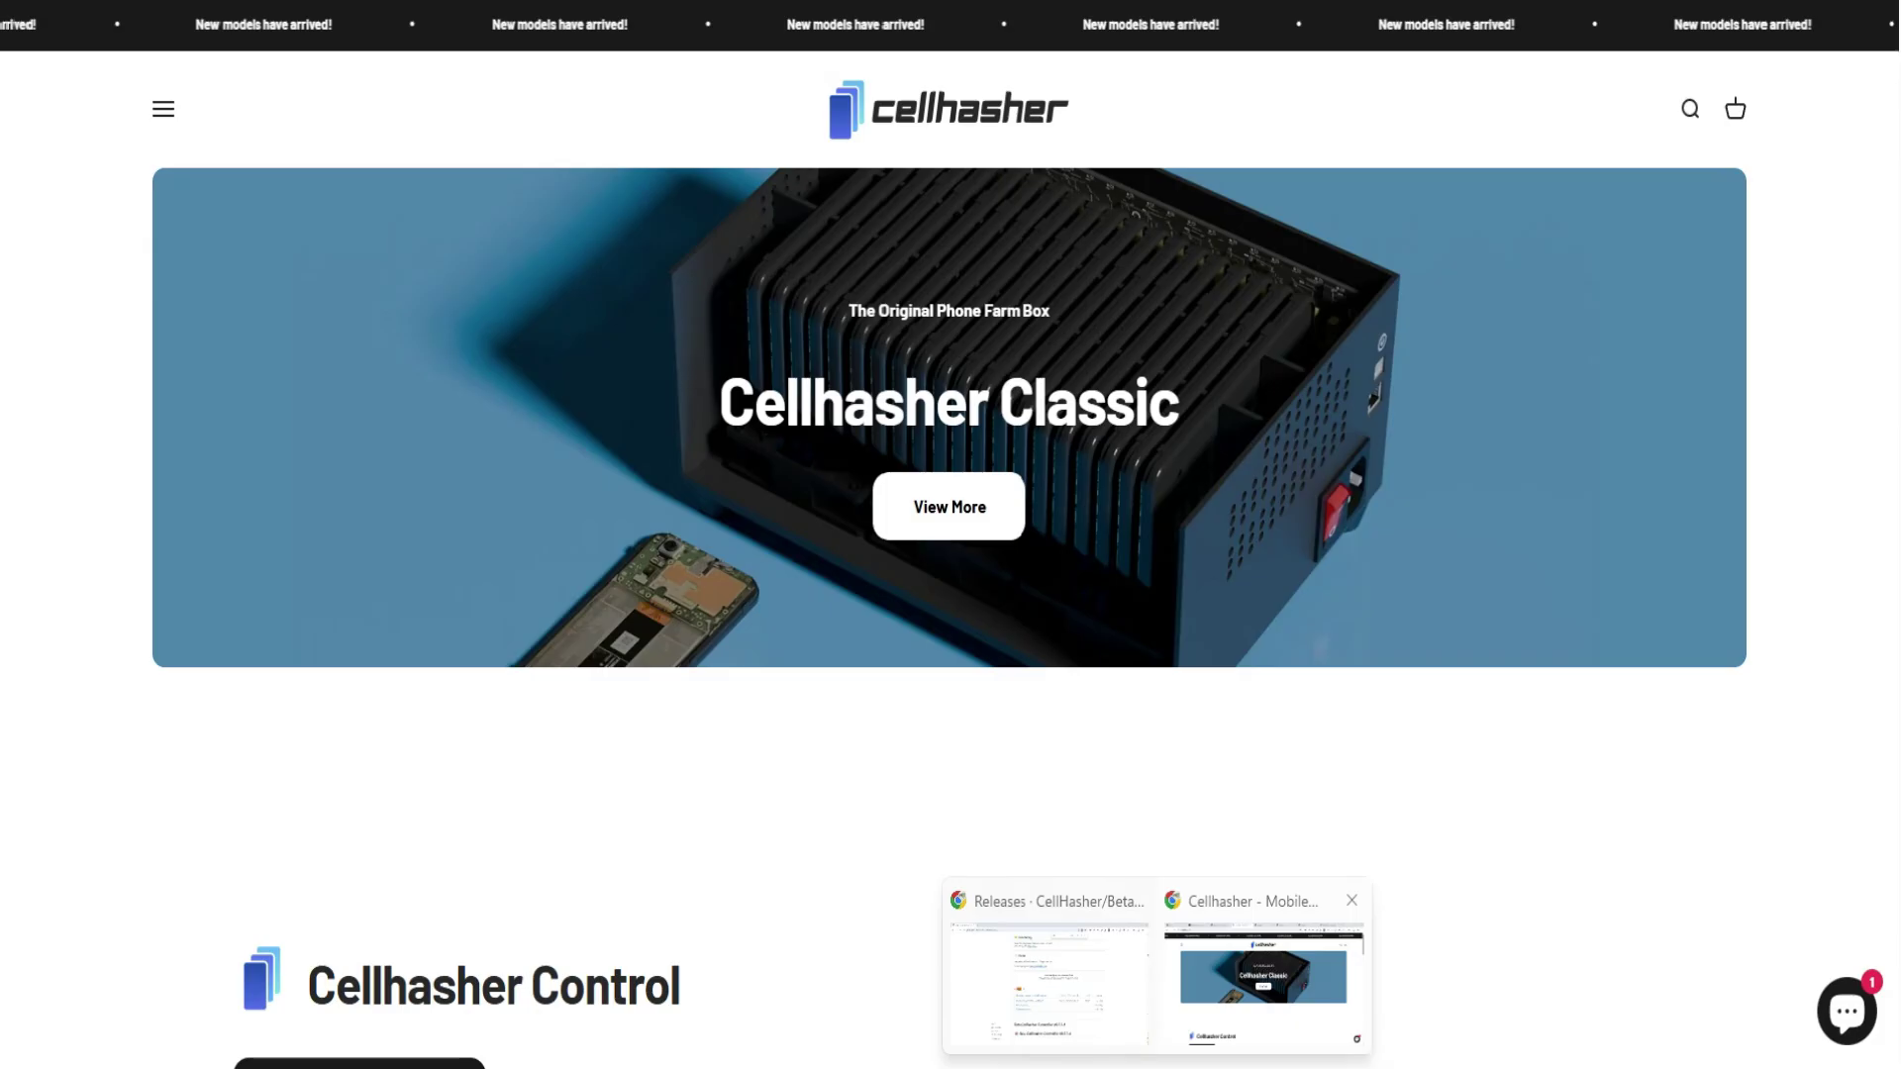
pyautogui.click(1263, 975)
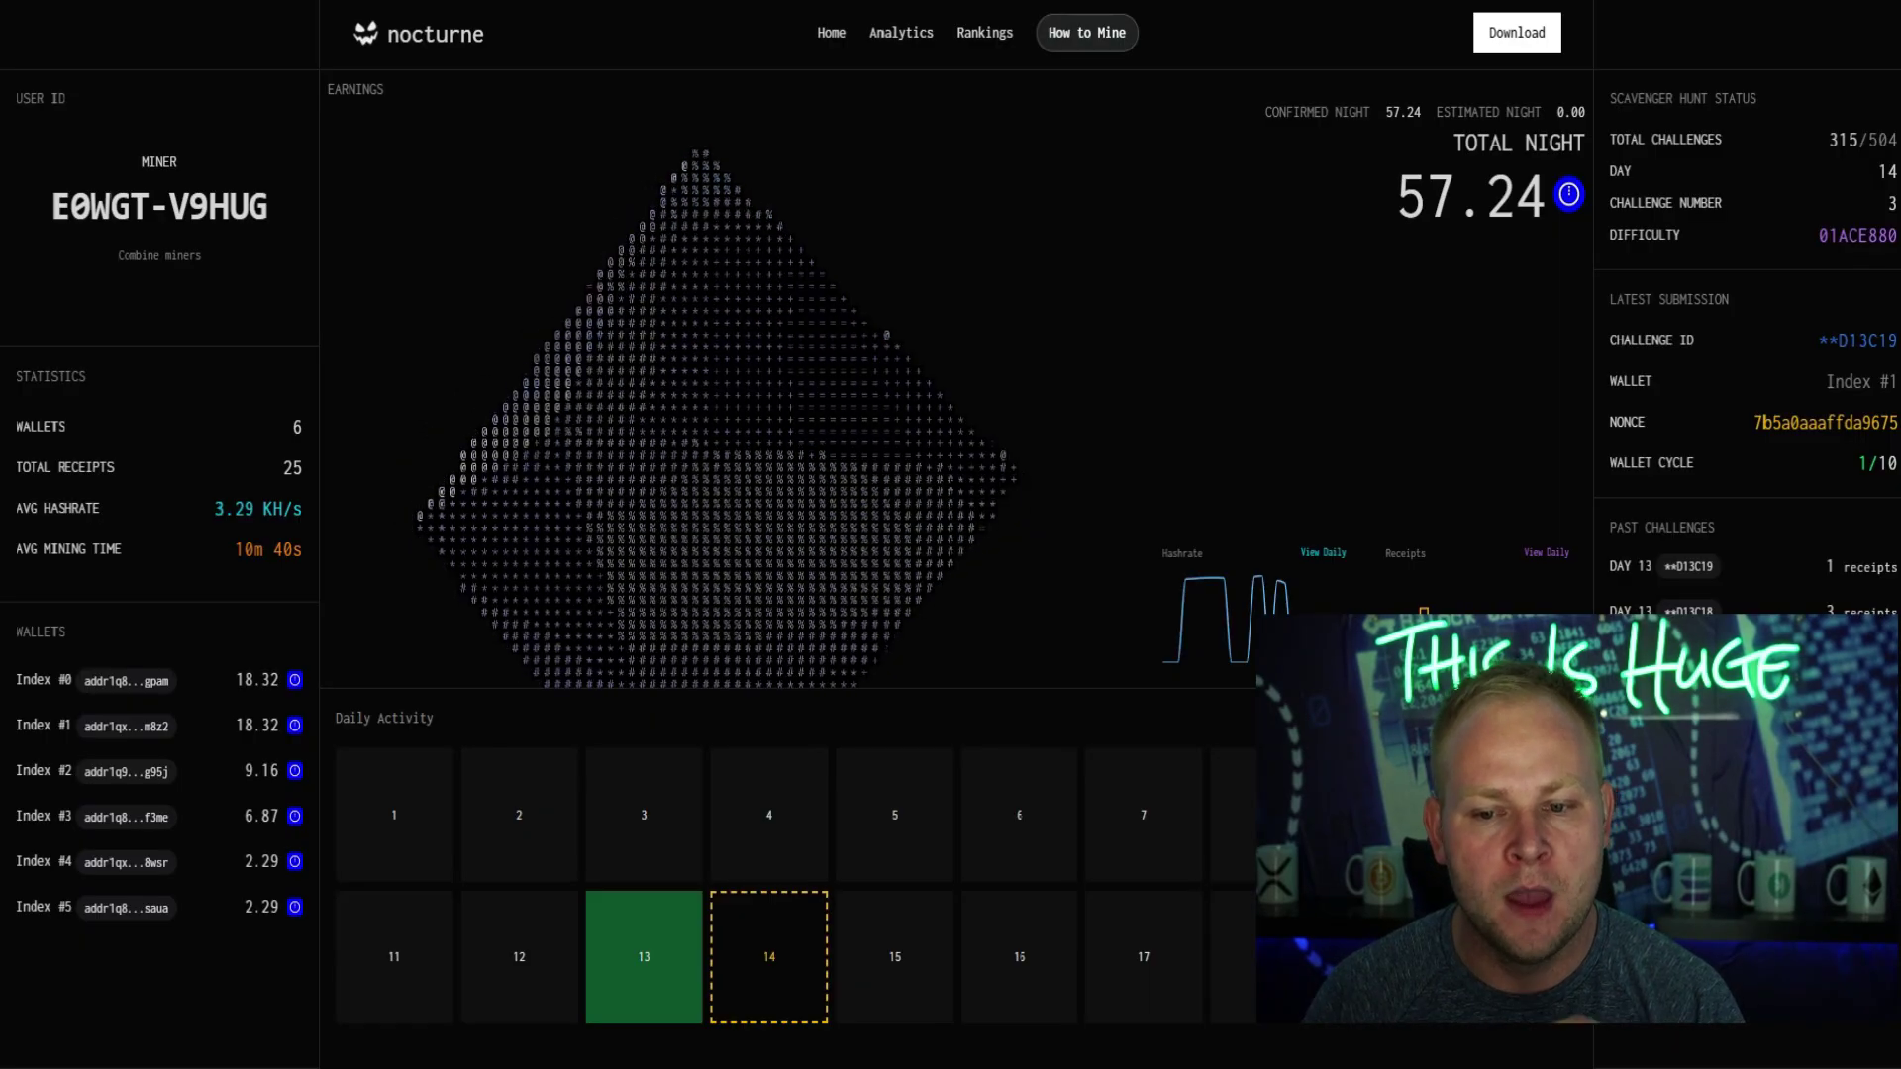
pyautogui.doubleClick(234, 507)
pyautogui.moveTo(1568, 194)
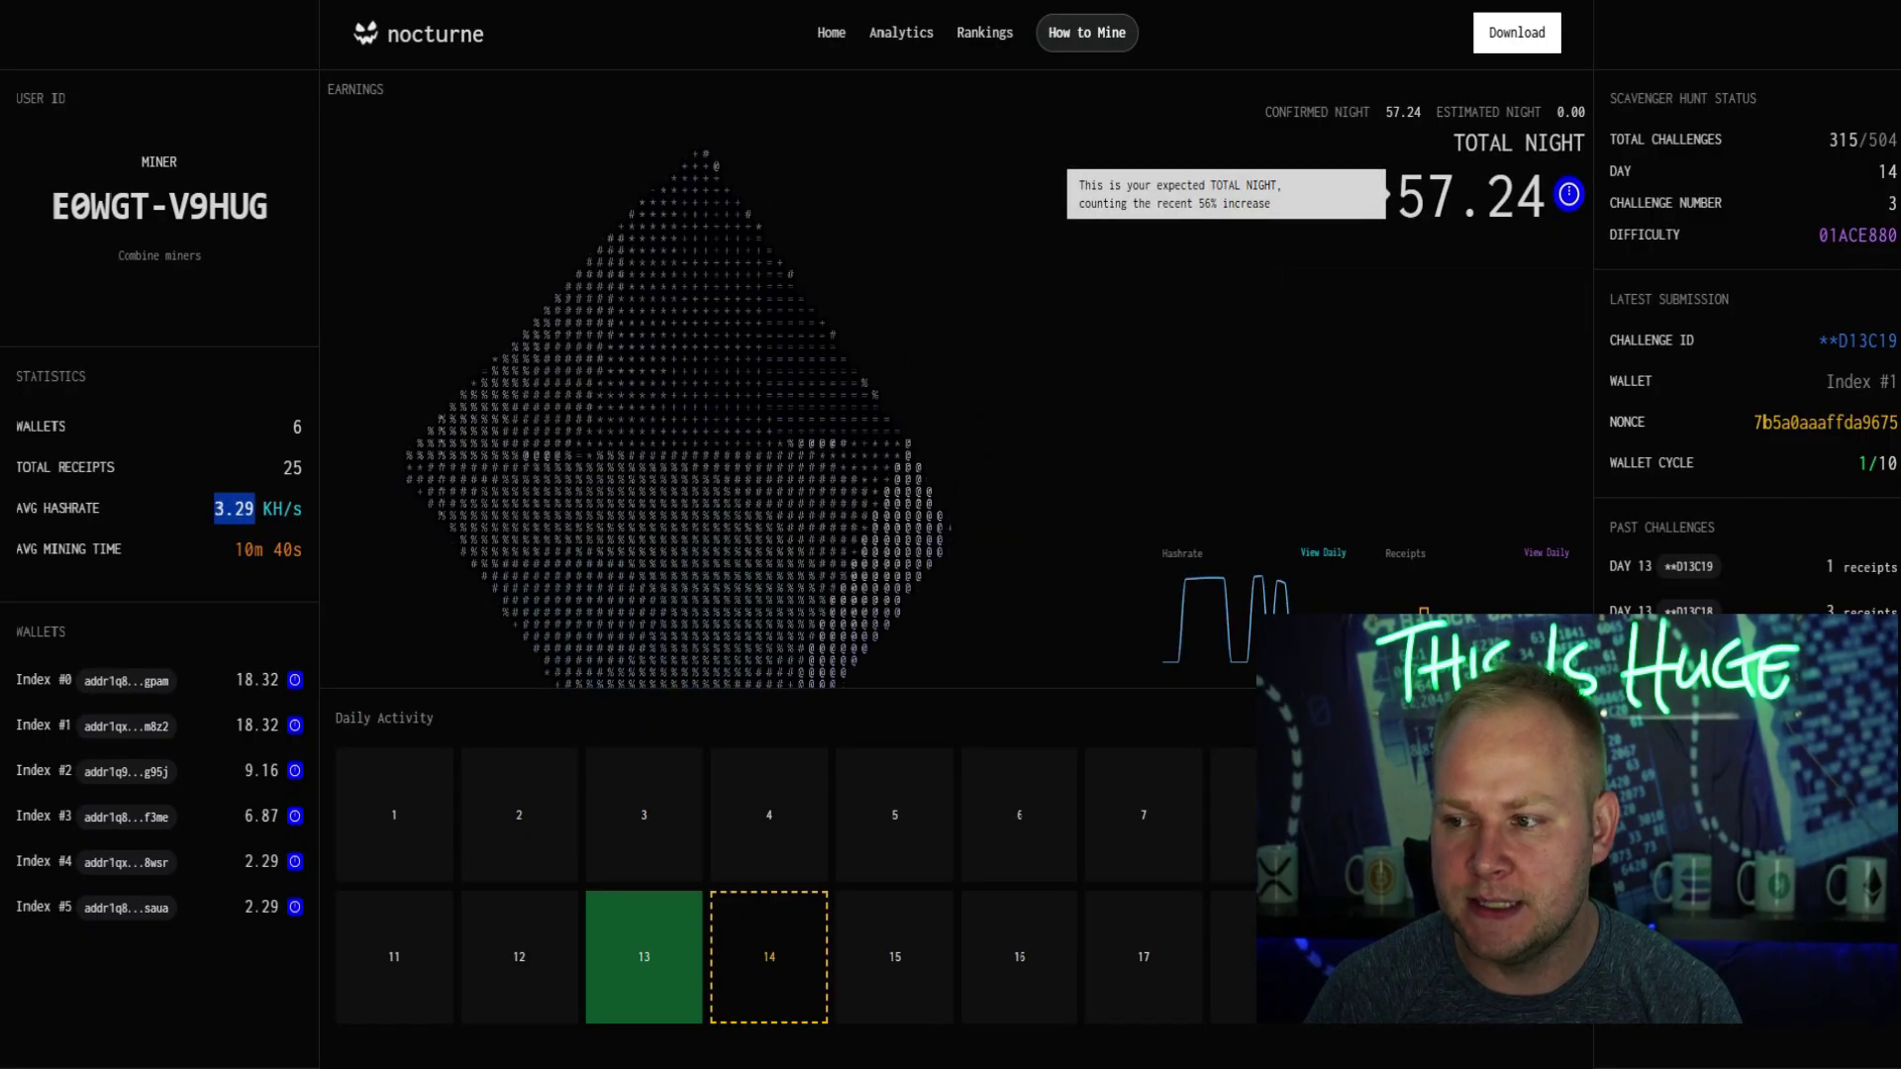